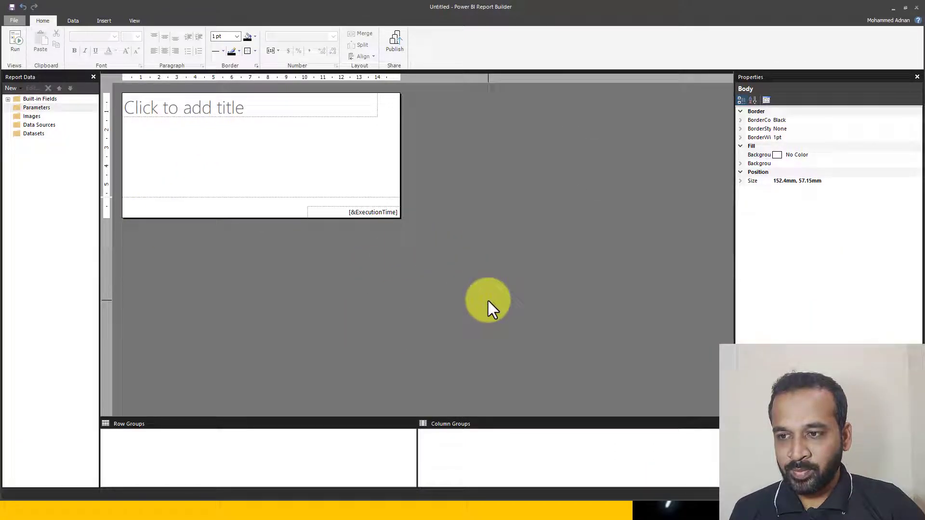
pyautogui.hotkey('alt', 'Tab')
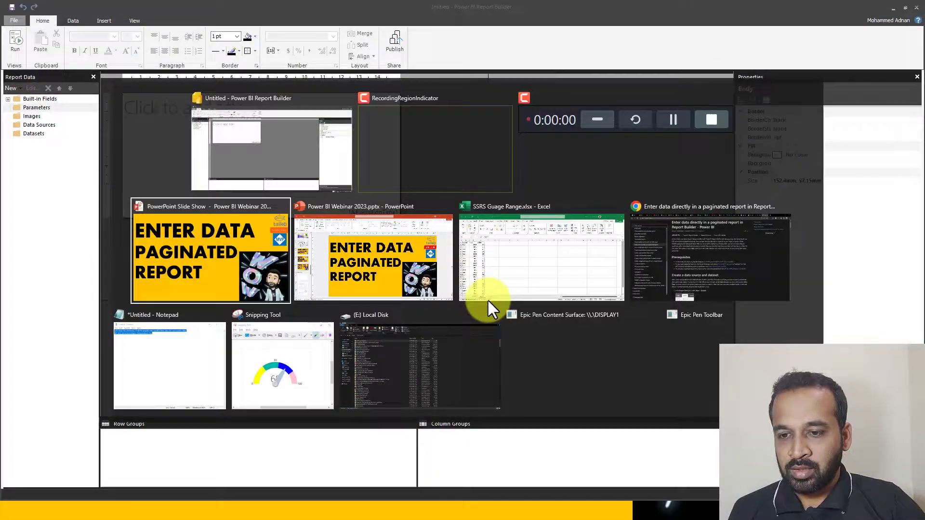
pyautogui.hotkey('alt', 'Tab')
pyautogui.hotkey('alt', 'Tab')
pyautogui.hotkey('alt', 'Tab')
pyautogui.press('Escape')
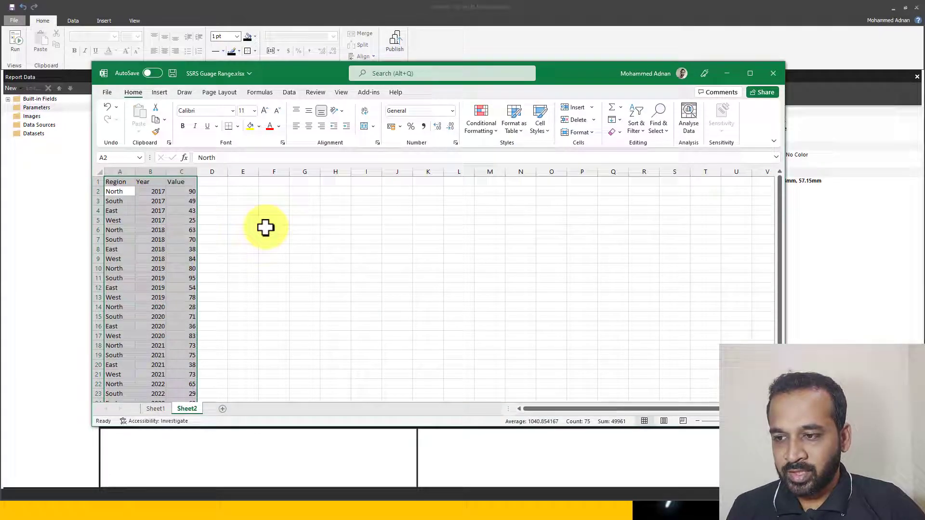
pyautogui.click(747, 72)
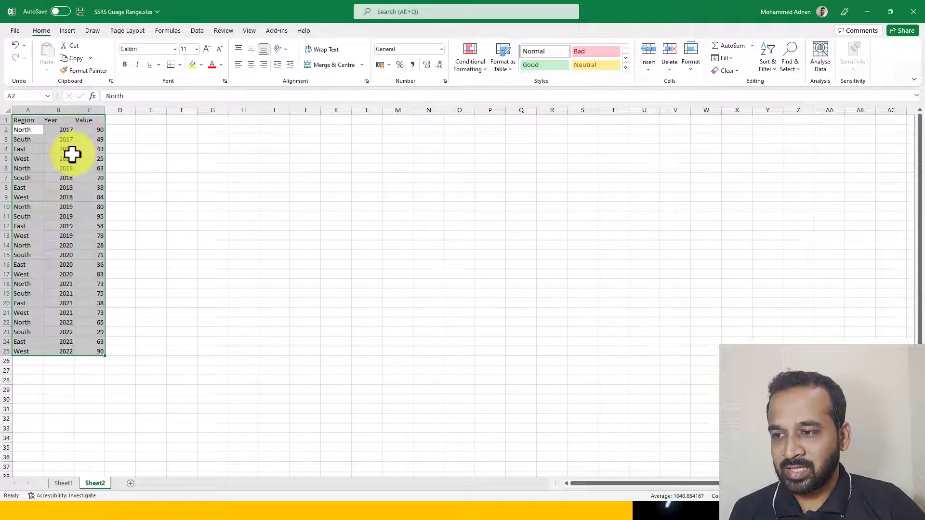
pyautogui.scroll(2, 48, 170)
pyautogui.scroll(2, 82, 173)
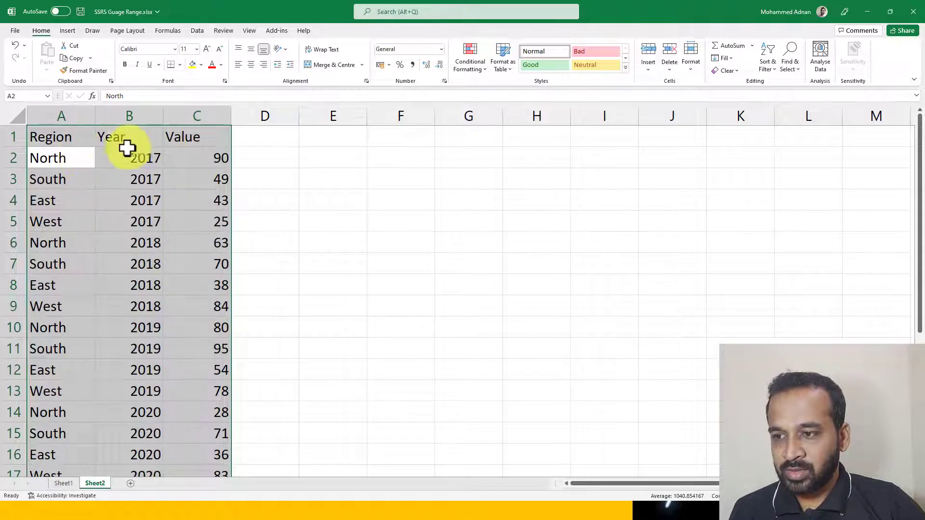
pyautogui.click(72, 164)
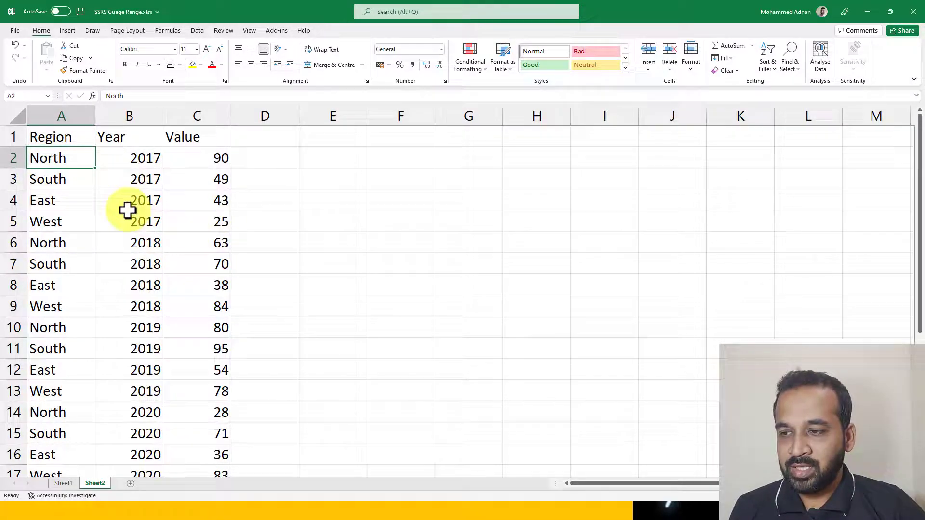
pyautogui.click(74, 137)
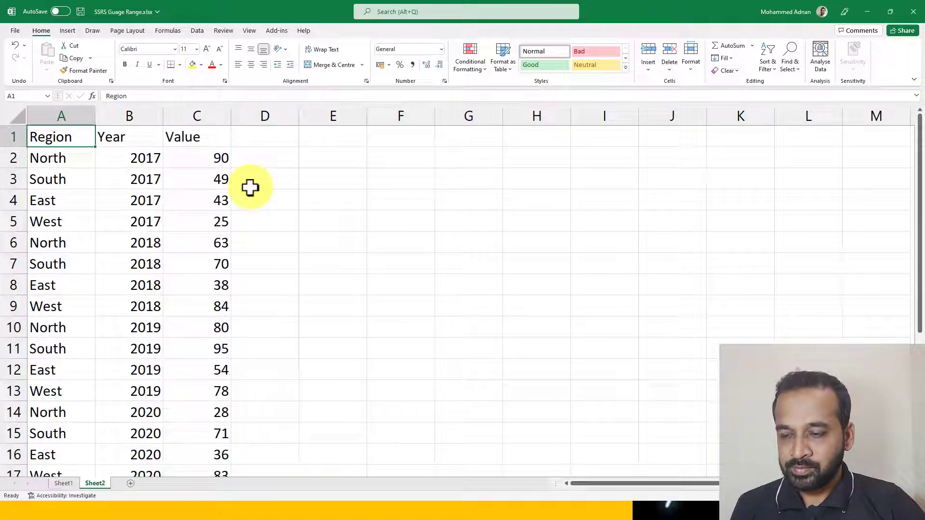
pyautogui.hotkey('alt', 'Tab')
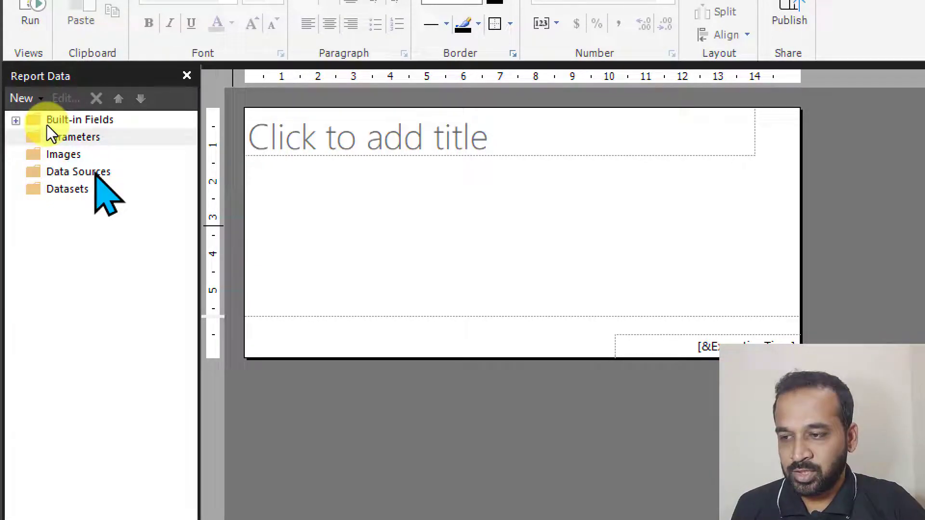
# - Add a data source named DataSource1 that uses the Enter Data connection type
pyautogui.rightClick(79, 172)
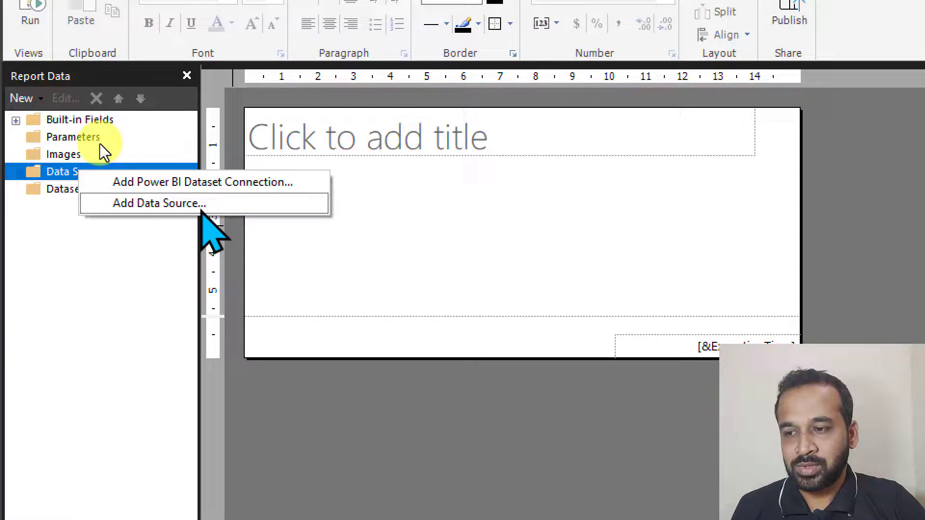
pyautogui.press('Return')
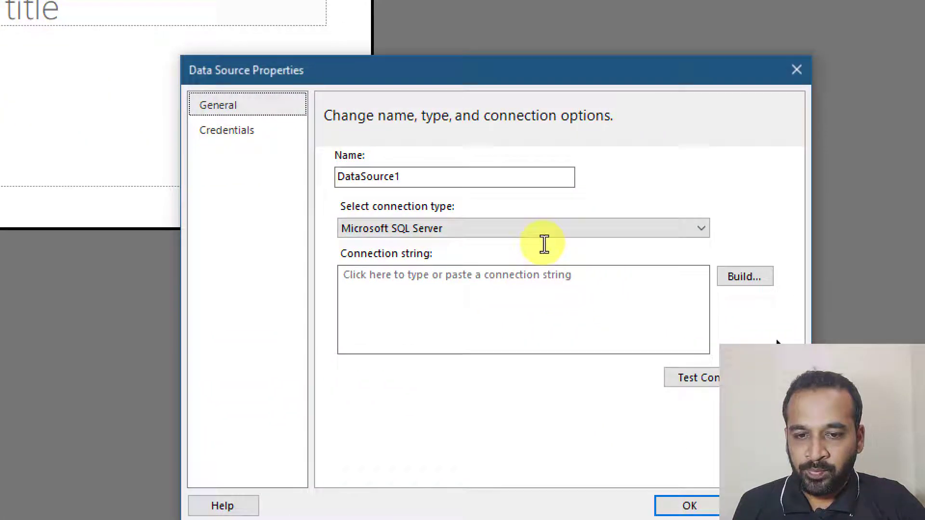
pyautogui.click(450, 218)
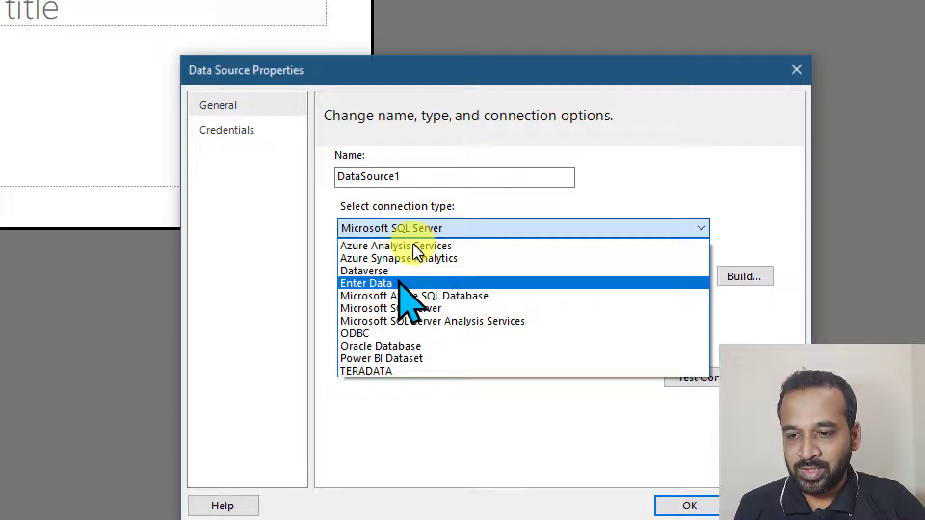
pyautogui.click(400, 283)
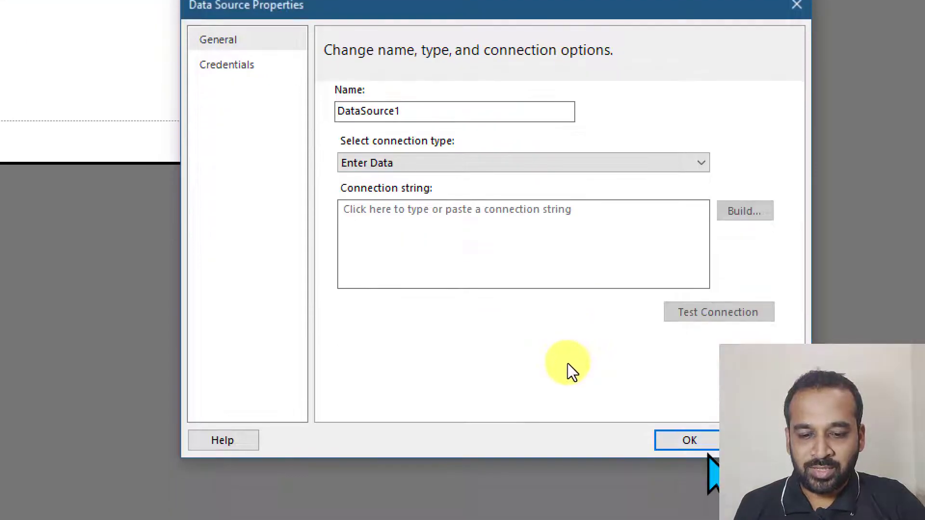
pyautogui.click(707, 447)
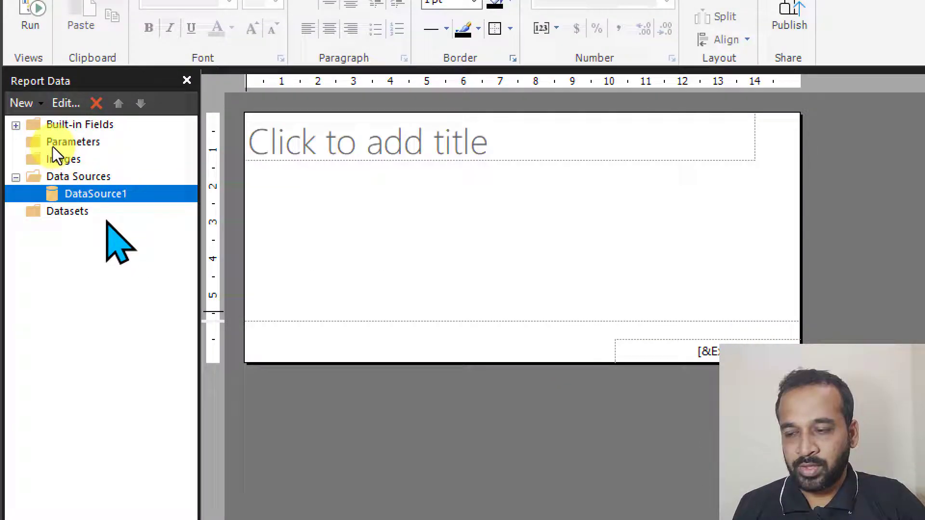
# - Create DataSet1 on DataSource1 and bring up its Query Designer grid with column NewColumn0
pyautogui.rightClick(75, 215)
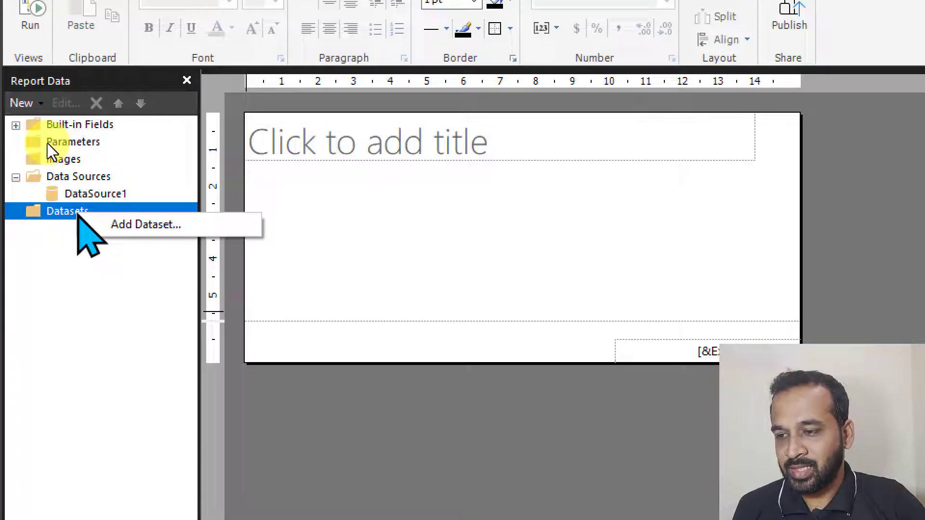
pyautogui.click(154, 225)
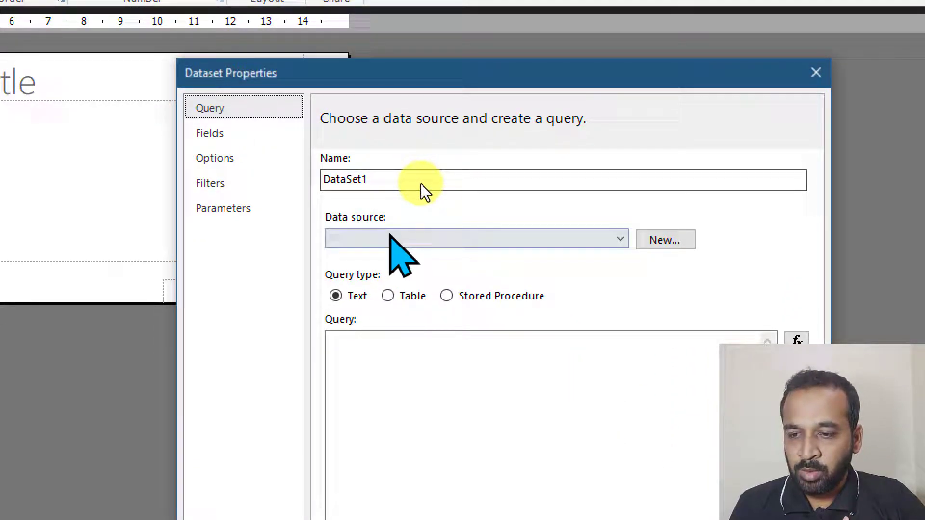
pyautogui.click(405, 239)
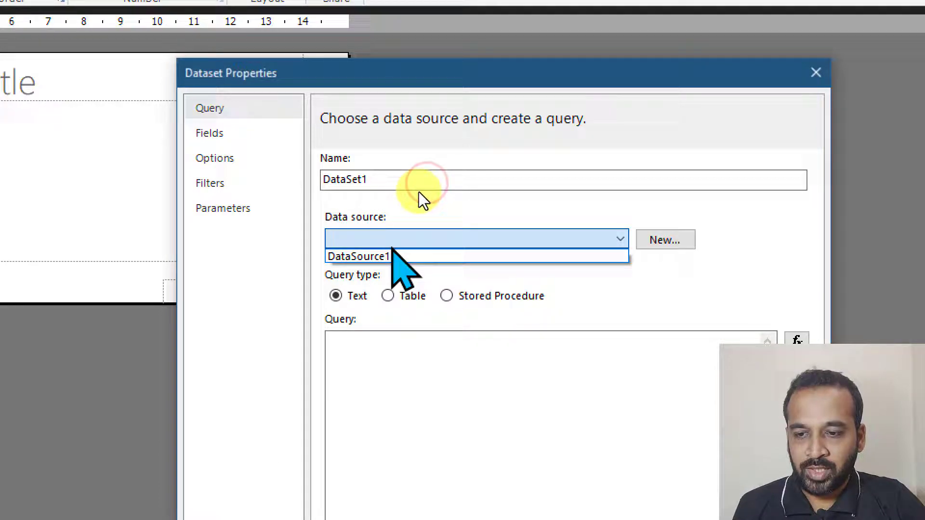
pyautogui.click(387, 257)
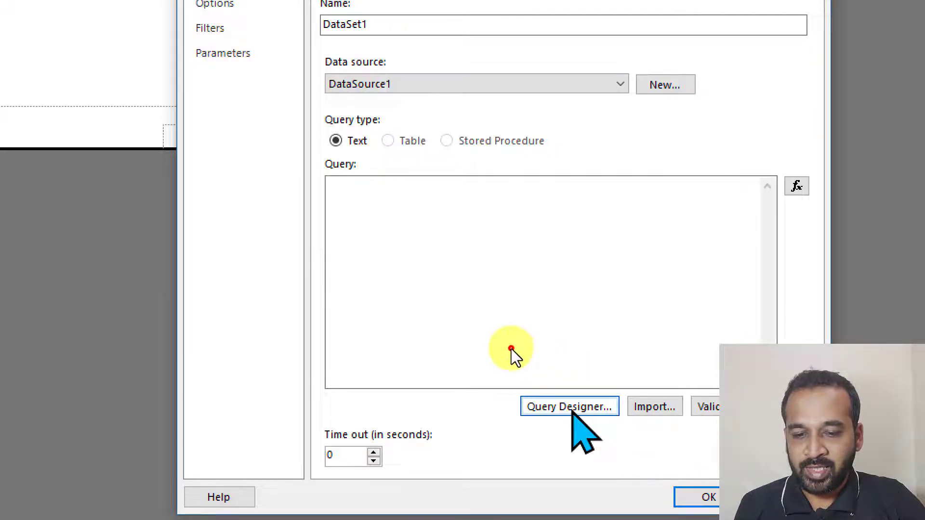
pyautogui.click(573, 409)
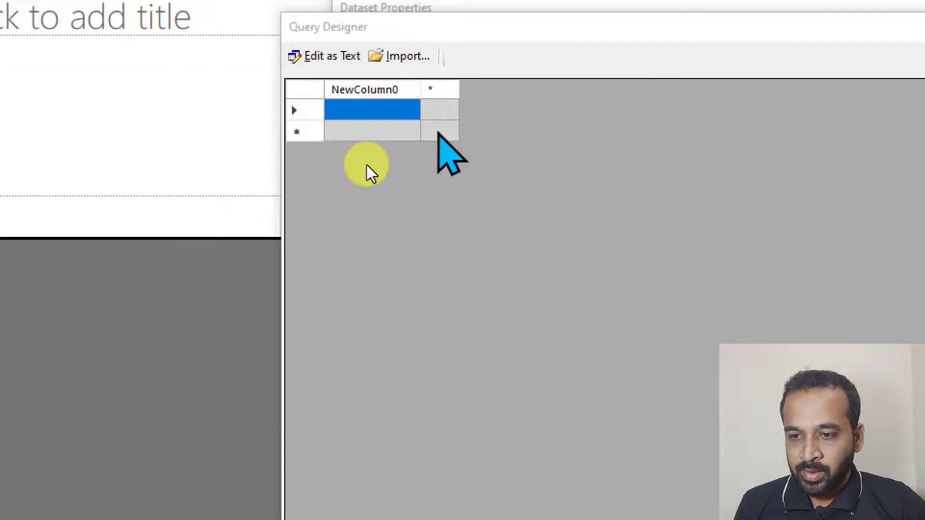
# - Copy the Region, Year and Value range A1:C25 in the Excel workbook
pyautogui.hotkey('alt', 'Tab')
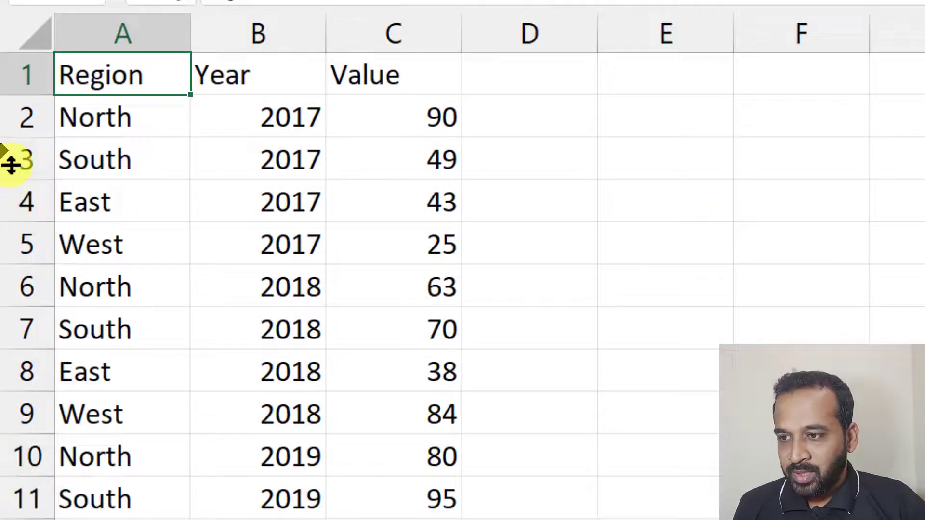
pyautogui.hotkey('ctrl', 'shift', 'Right')
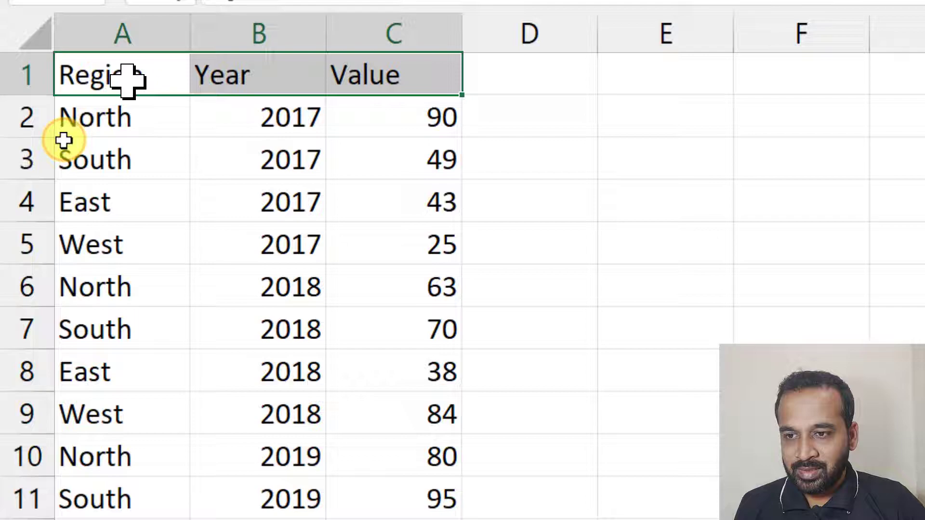
pyautogui.hotkey('ctrl', 'shift', 'Down')
pyautogui.scroll(-1, 64, 139)
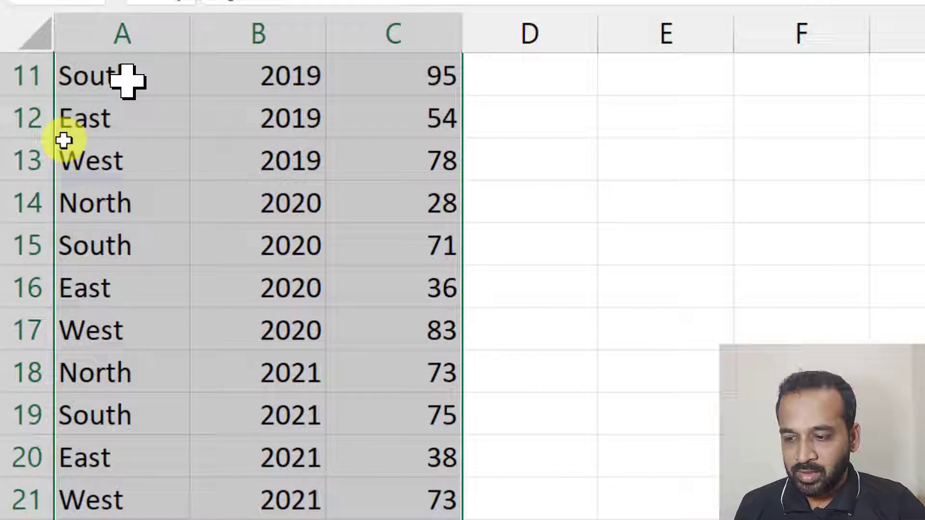
pyautogui.scroll(-2, 64, 139)
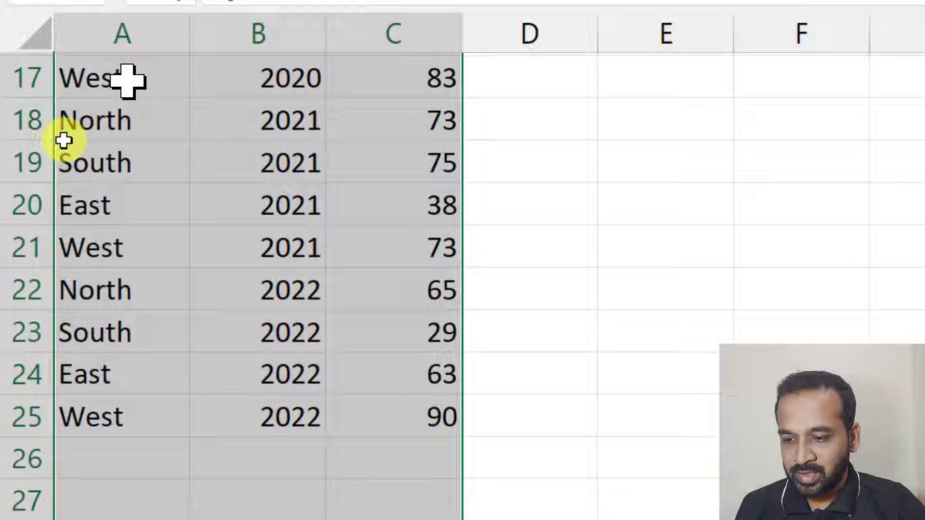
pyautogui.hotkey('ctrl', 'shift', 'Up')
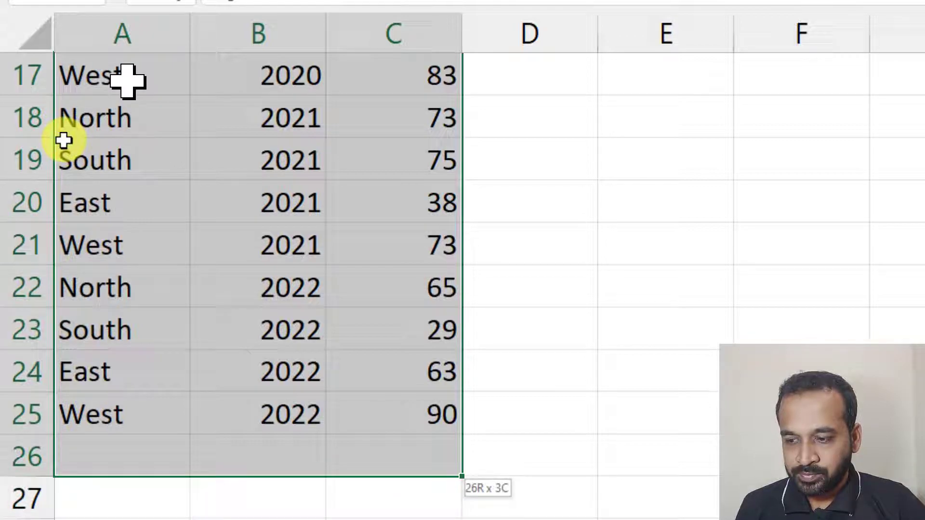
pyautogui.hotkey('ctrl', 'c')
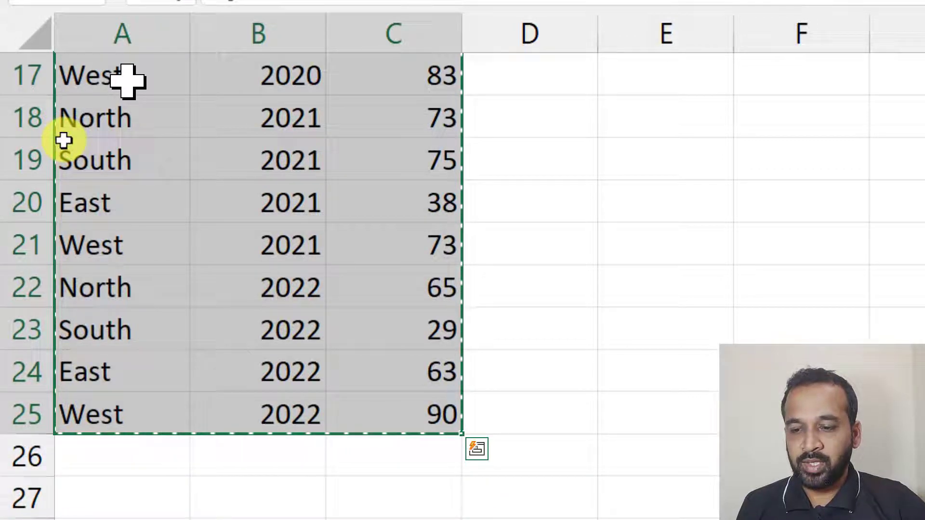
# - Paste the copied rows into the first row of the Query Designer grid
pyautogui.hotkey('alt', 'Tab')
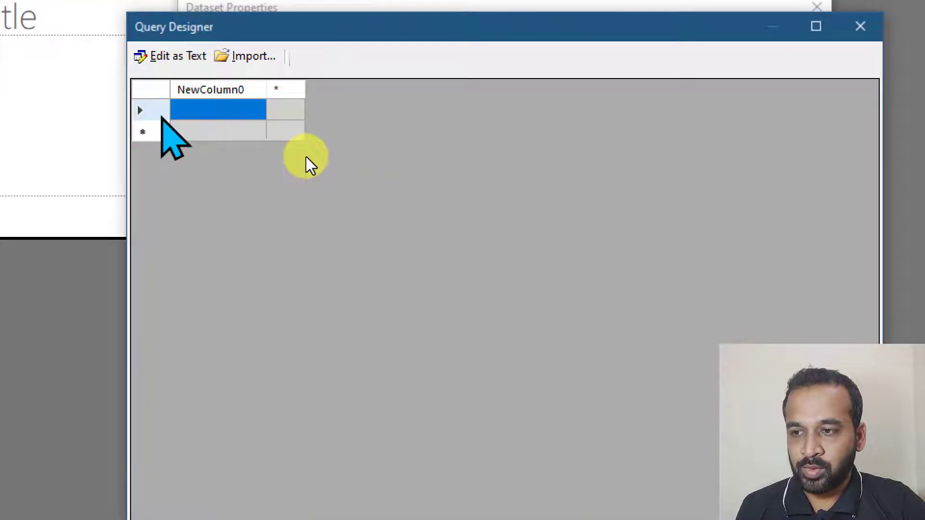
pyautogui.click(305, 147)
pyautogui.hotkey('ctrl', 'v')
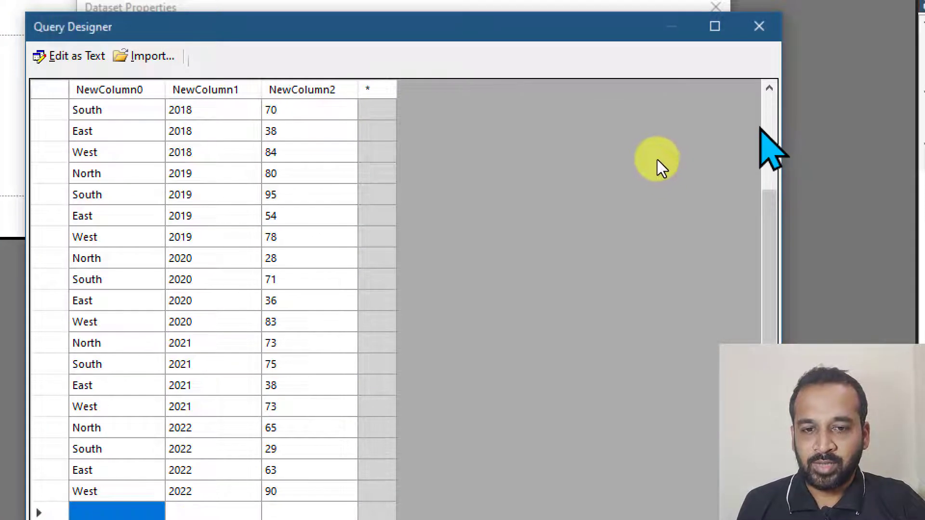
# - Delete the duplicated Region/Year/Value header row from the pasted data
pyautogui.click(769, 123)
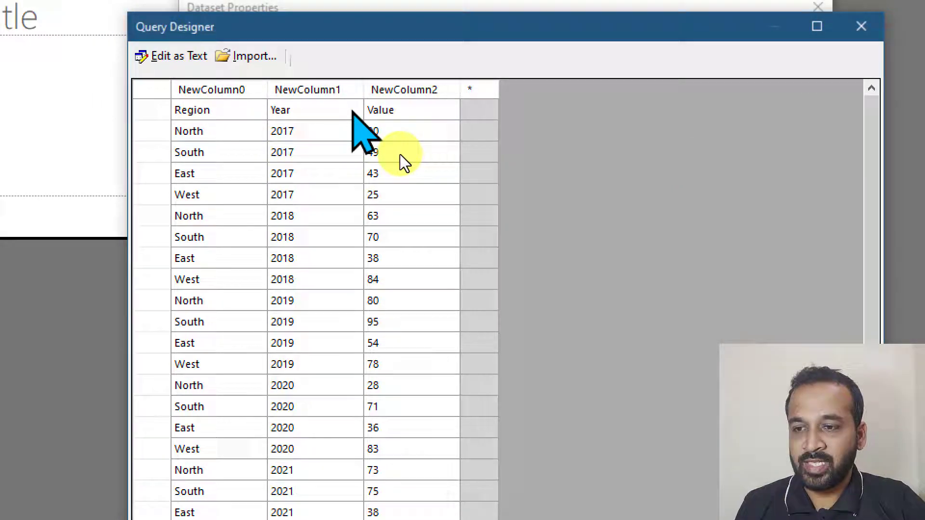
pyautogui.rightClick(163, 110)
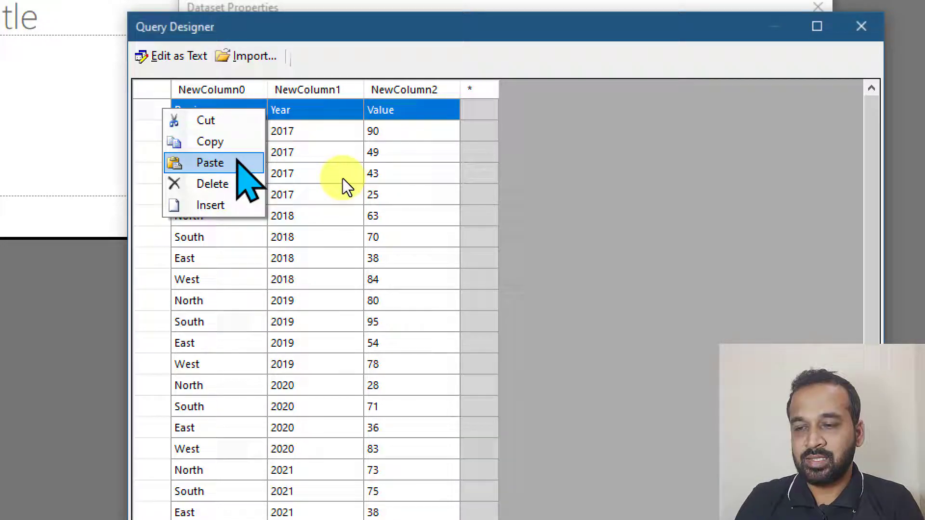
pyautogui.press('Down')
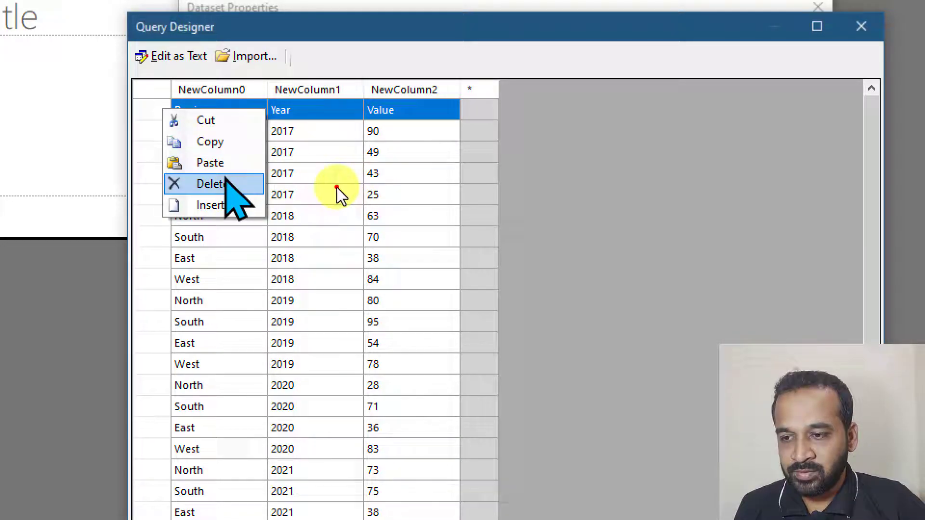
pyautogui.click(225, 183)
# - Rename the grid columns to Region, Year and Sales
pyautogui.doubleClick(223, 88)
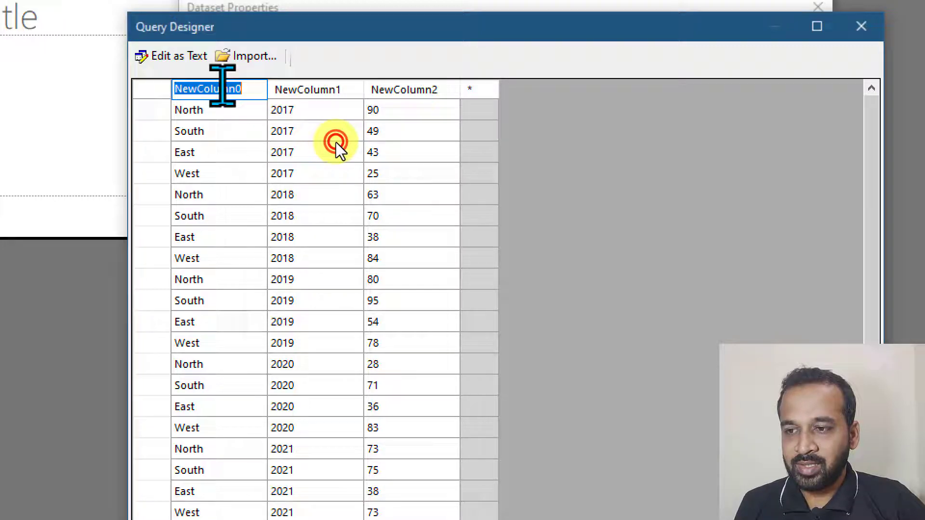
pyautogui.write('Region')
pyautogui.press('Return')
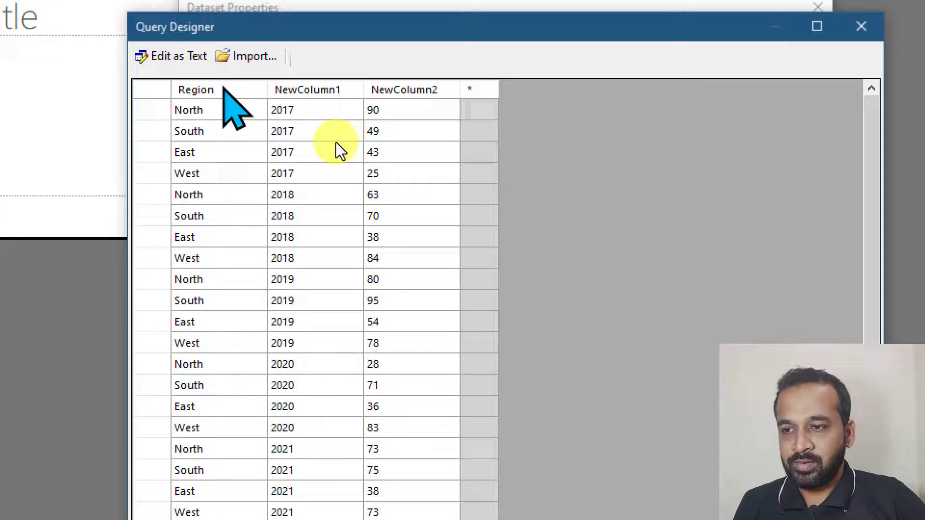
pyautogui.doubleClick(304, 91)
pyautogui.write('Year')
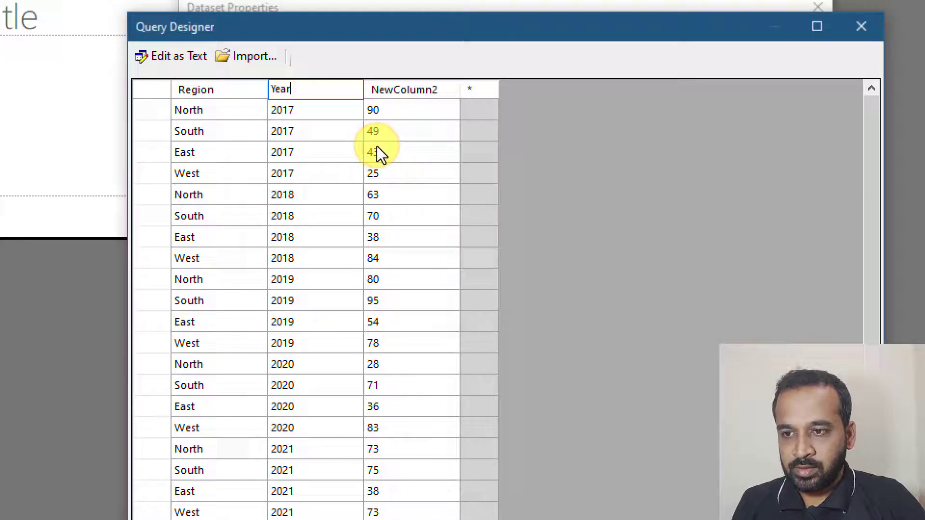
pyautogui.doubleClick(425, 89)
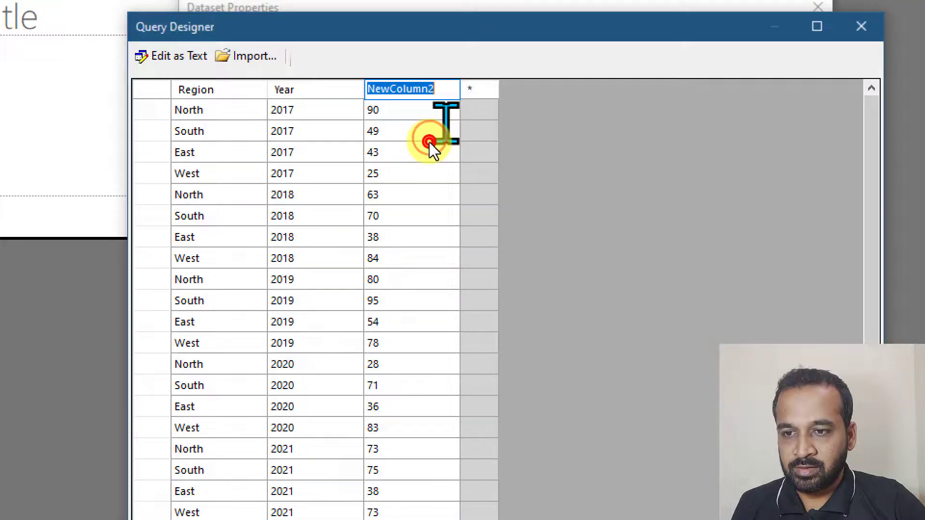
pyautogui.write('Sales')
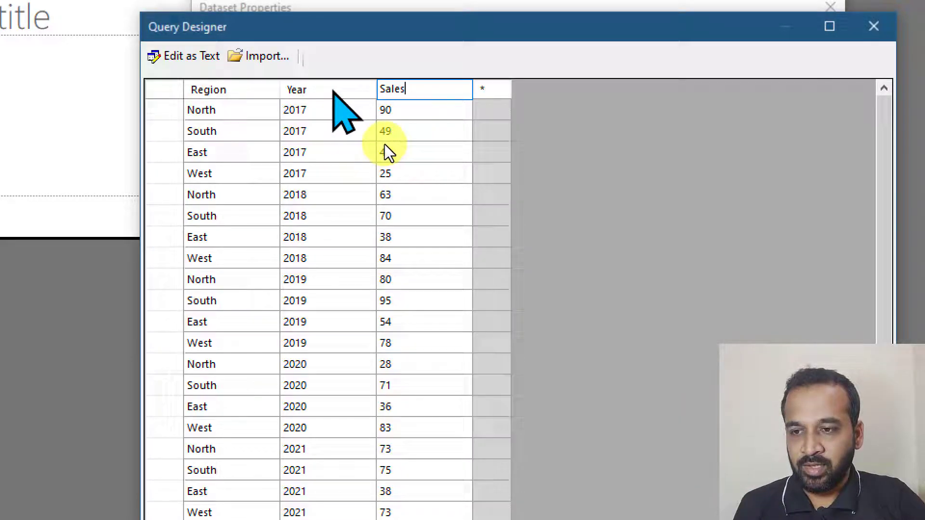
# - Make the Year column Integer and change the Sales column's data type
pyautogui.rightClick(309, 90)
pyautogui.moveTo(436, 228)
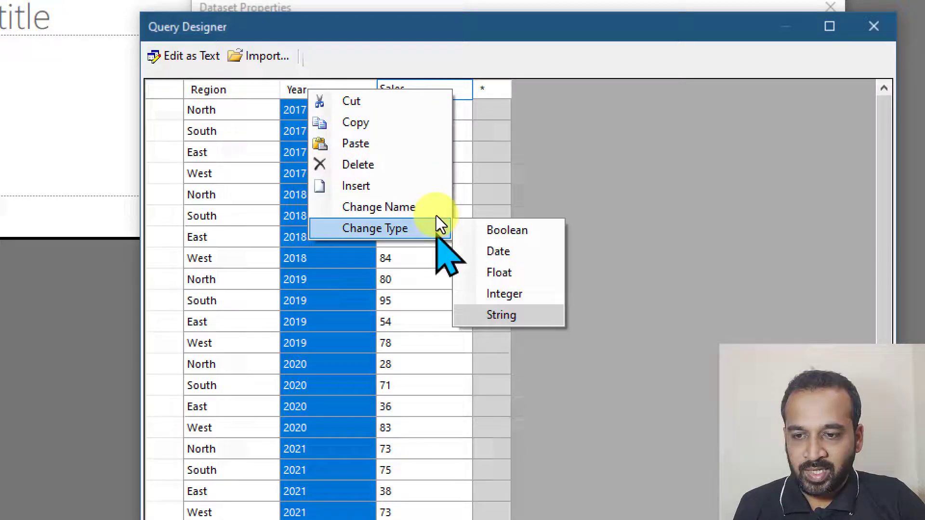
pyautogui.click(525, 294)
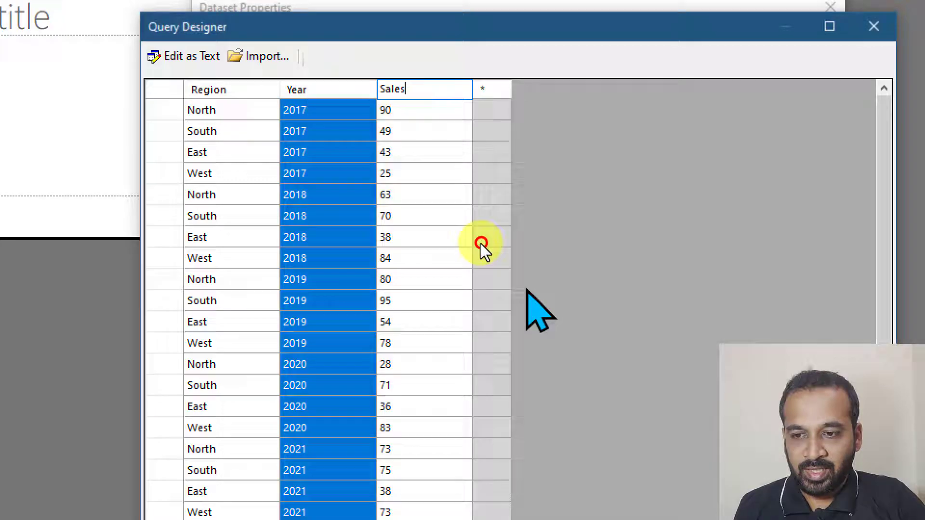
pyautogui.rightClick(413, 87)
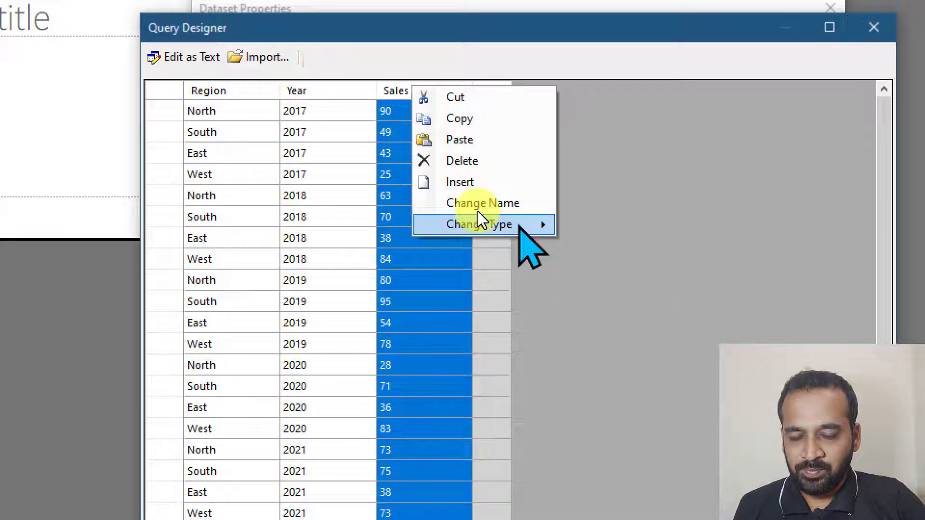
pyautogui.moveTo(518, 226)
pyautogui.click(526, 242)
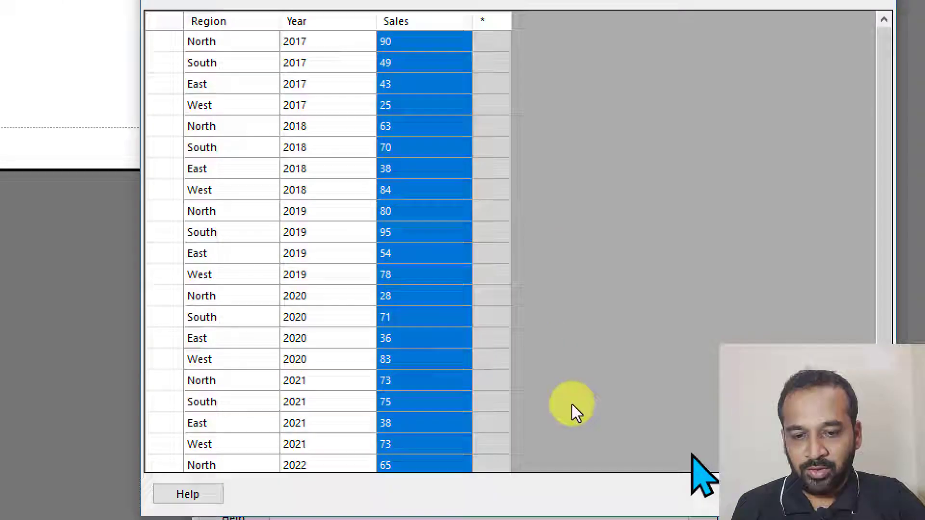
# - Save DataSet1 with its Region, Year and Sales fields and choose Insert Table
pyautogui.press('Return')
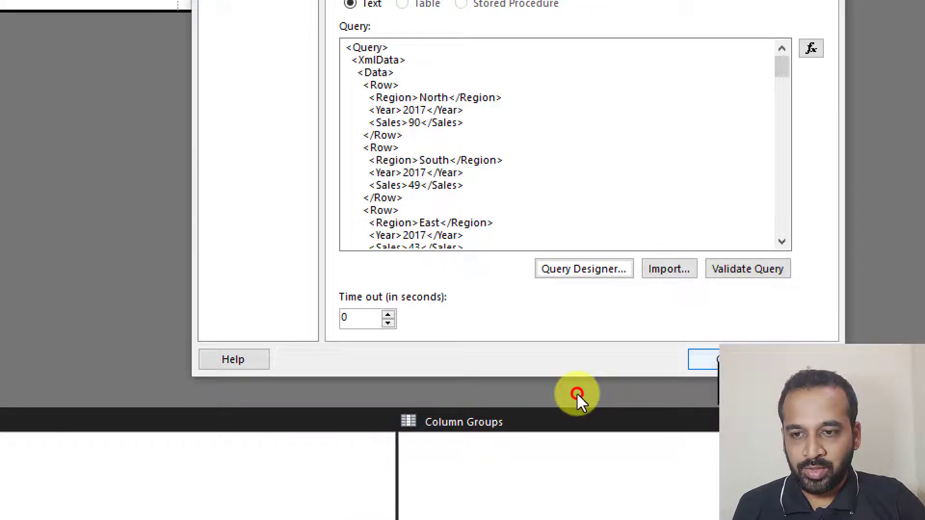
pyautogui.press('Return')
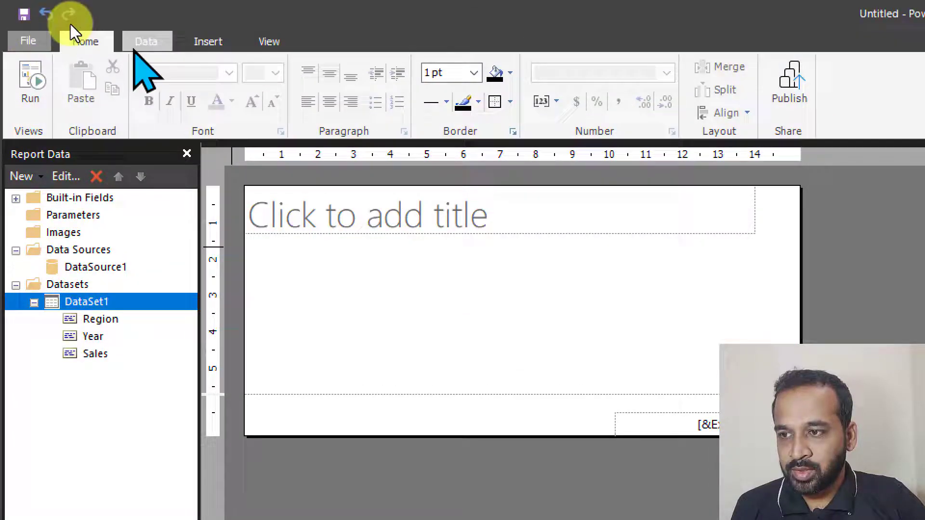
pyautogui.click(206, 42)
pyautogui.click(30, 77)
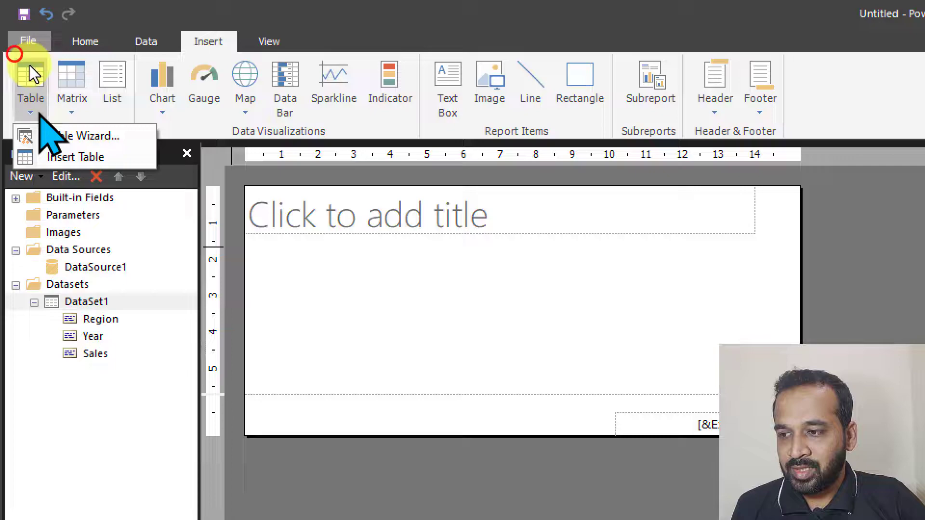
pyautogui.click(67, 156)
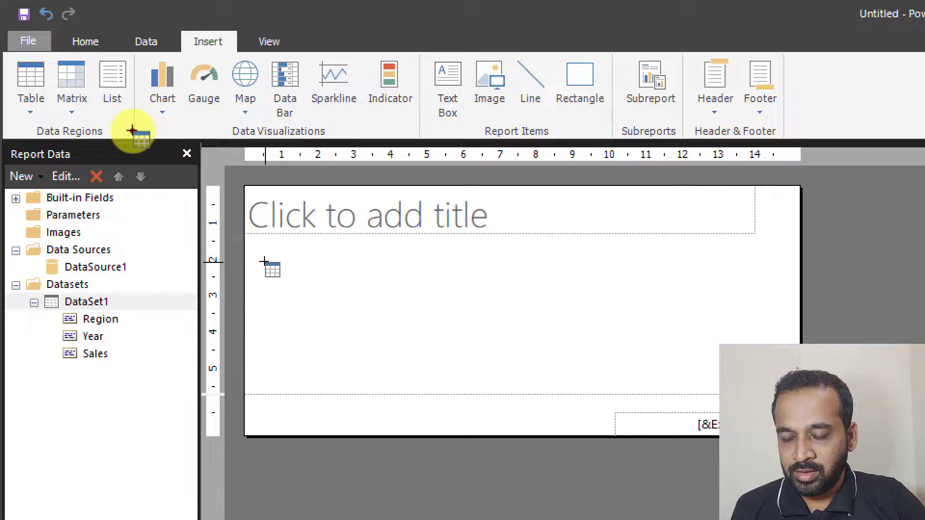
# - Draw a table below the title and bind its three columns to Region, Year and Sales
pyautogui.moveTo(262, 260); pyautogui.dragTo(579, 321)
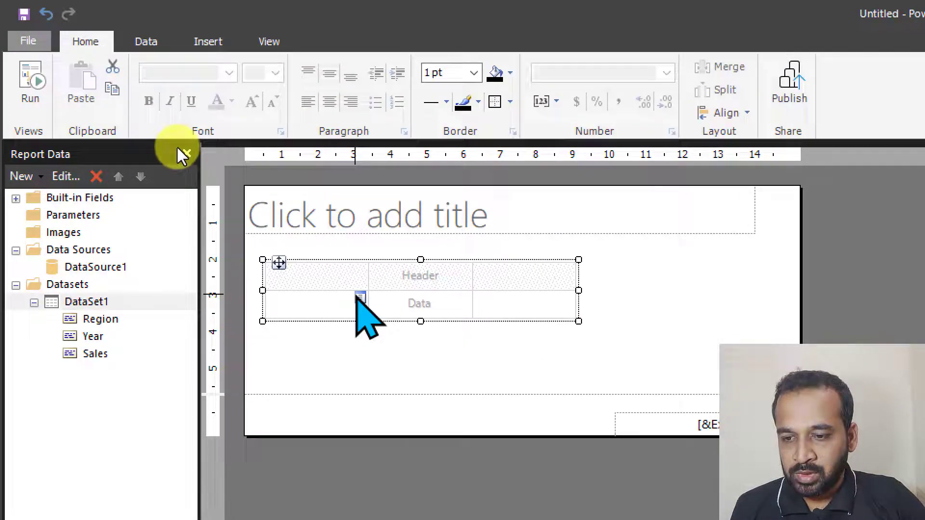
pyautogui.click(360, 297)
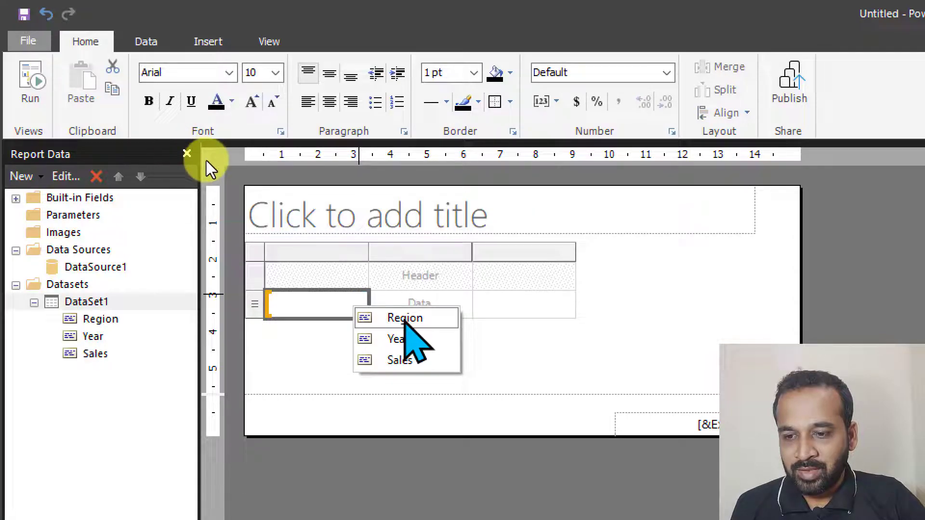
pyautogui.click(398, 319)
pyautogui.click(464, 298)
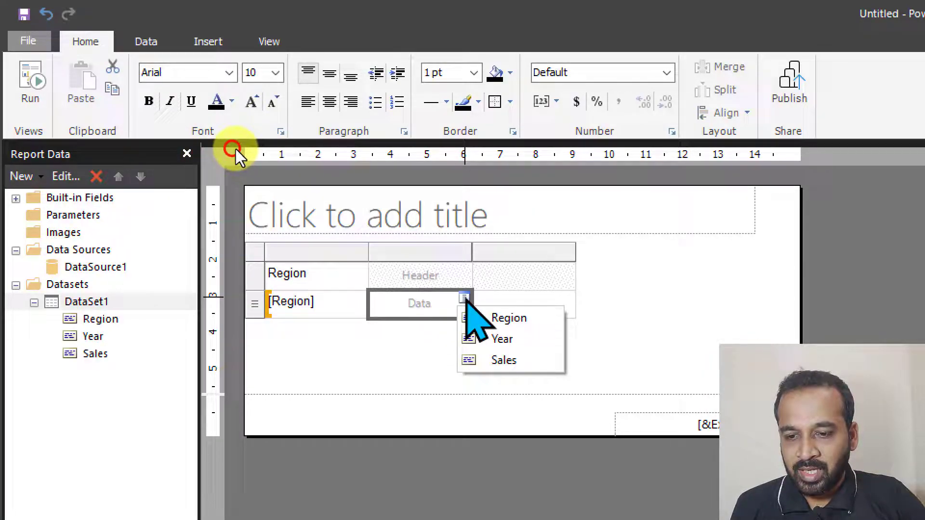
pyautogui.click(505, 337)
pyautogui.click(569, 299)
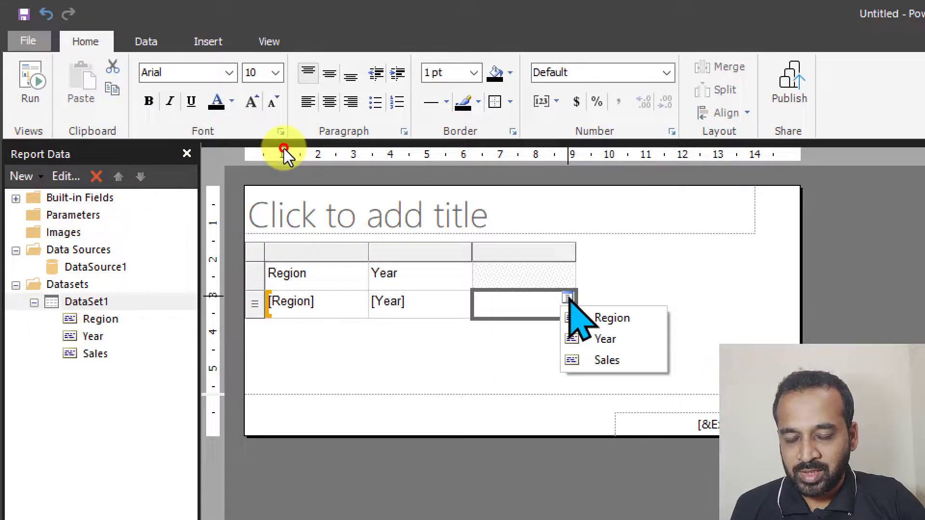
pyautogui.click(596, 359)
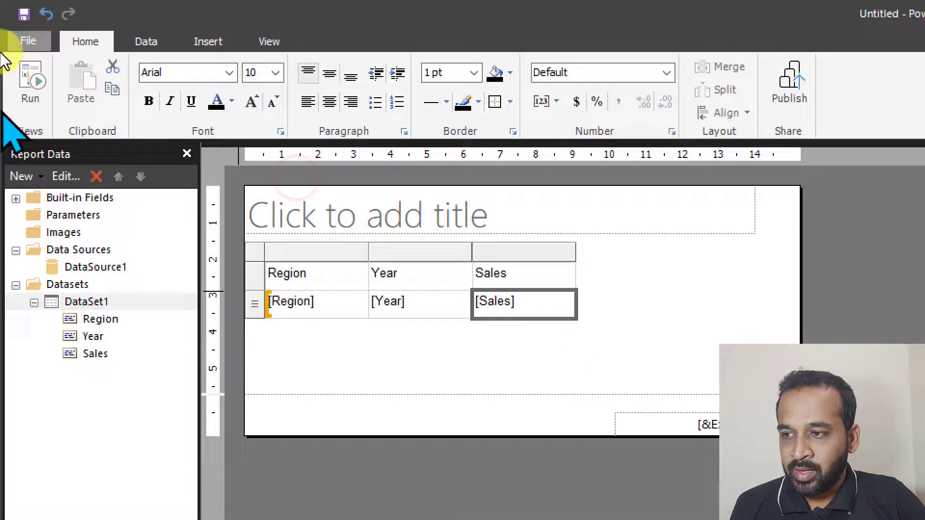
pyautogui.click(30, 82)
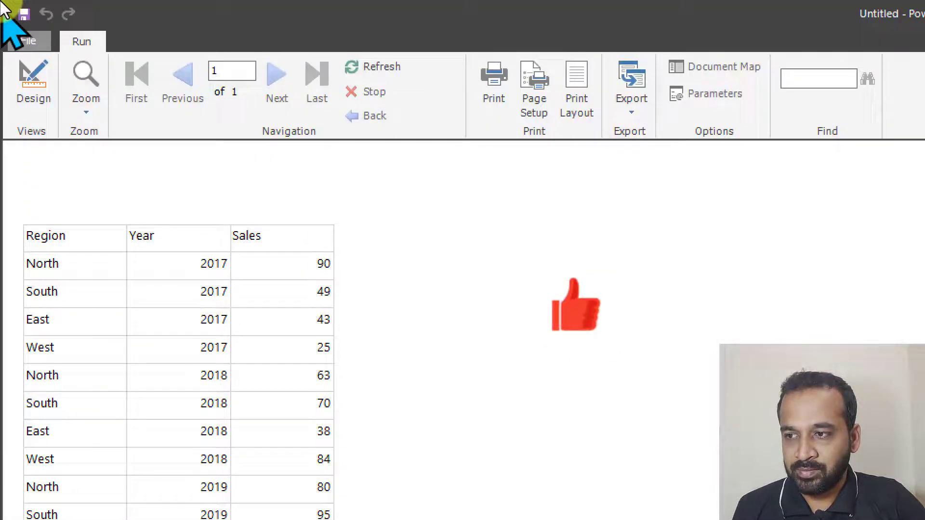
pyautogui.click(26, 85)
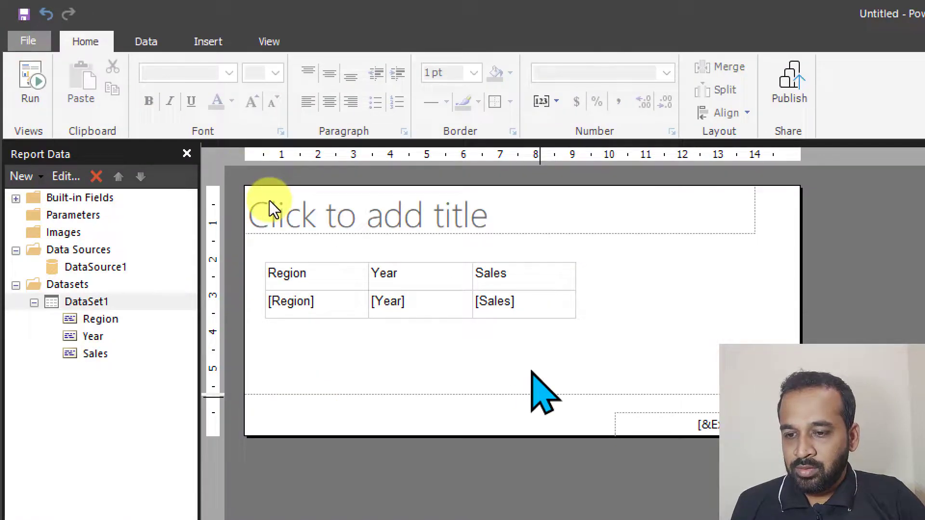
pyautogui.click(244, 183)
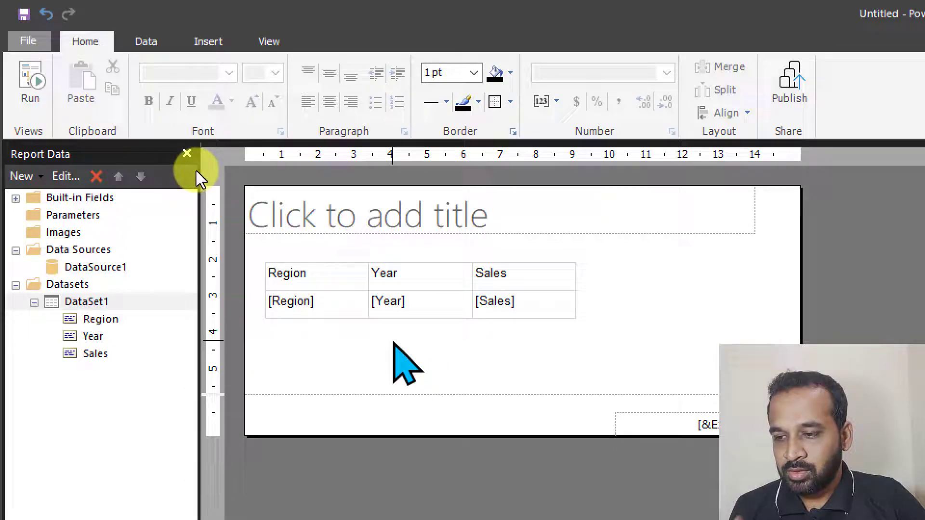
pyautogui.rightClick(68, 284)
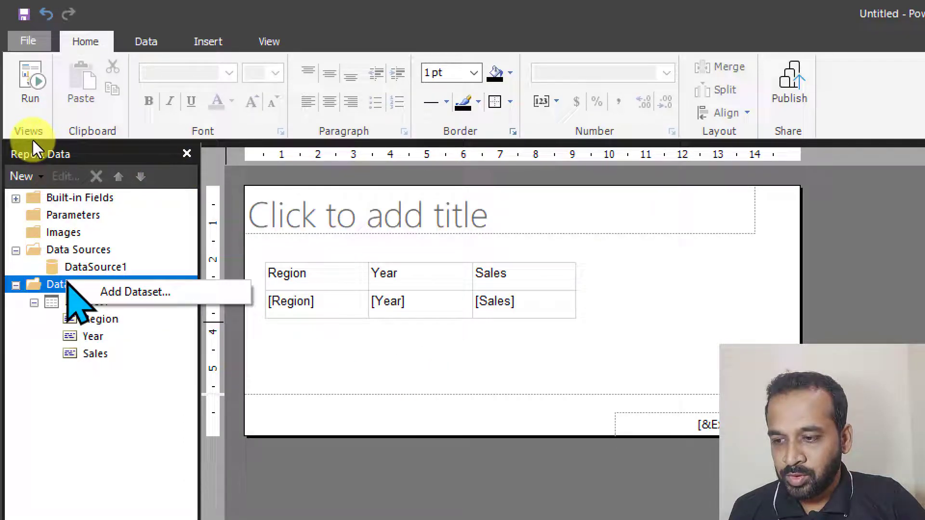
pyautogui.click(122, 292)
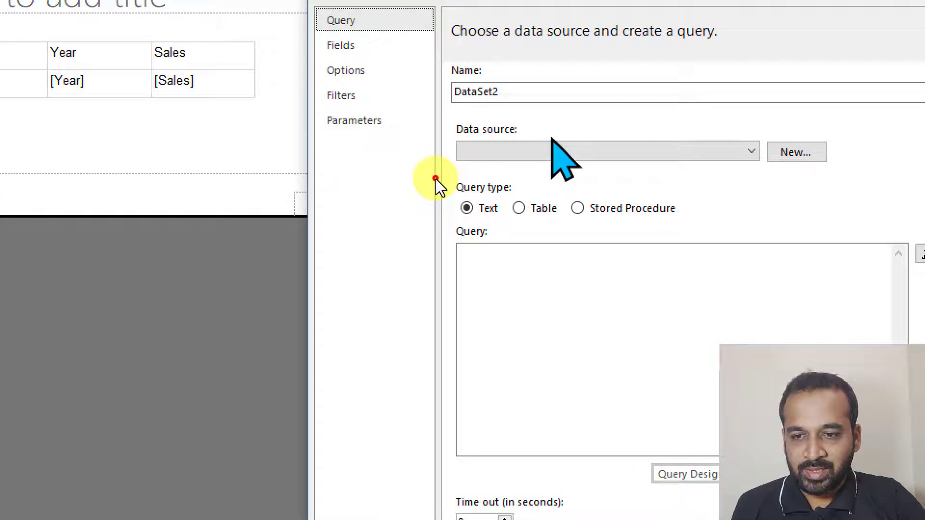
pyautogui.click(554, 150)
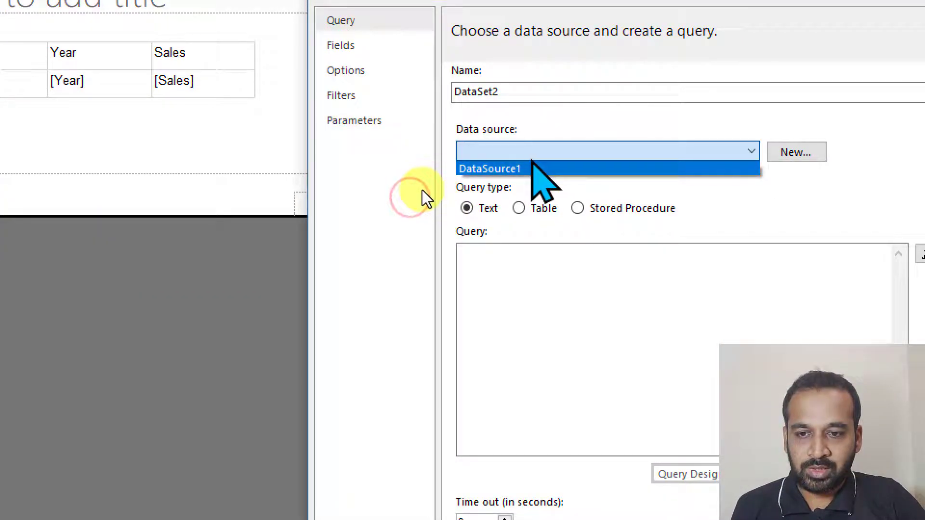
pyautogui.click(417, 192)
pyautogui.click(555, 151)
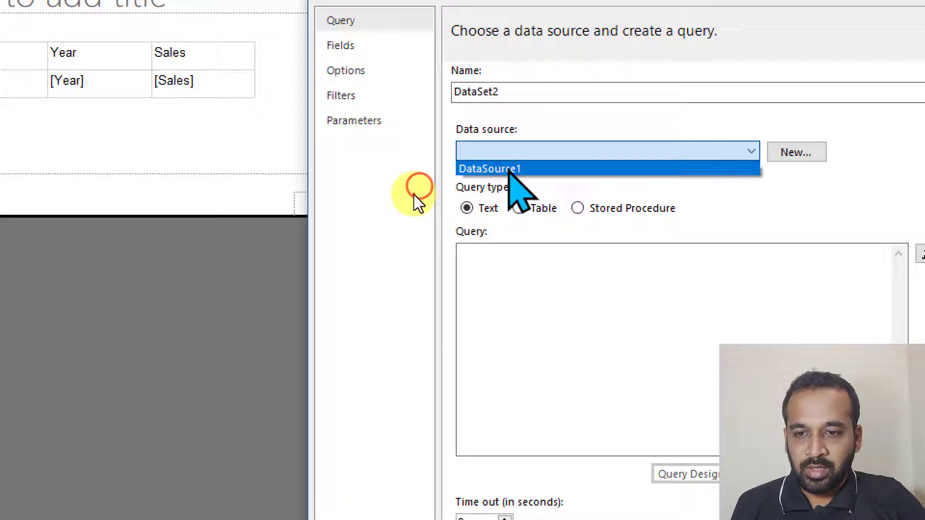
pyautogui.click(514, 166)
pyautogui.click(689, 440)
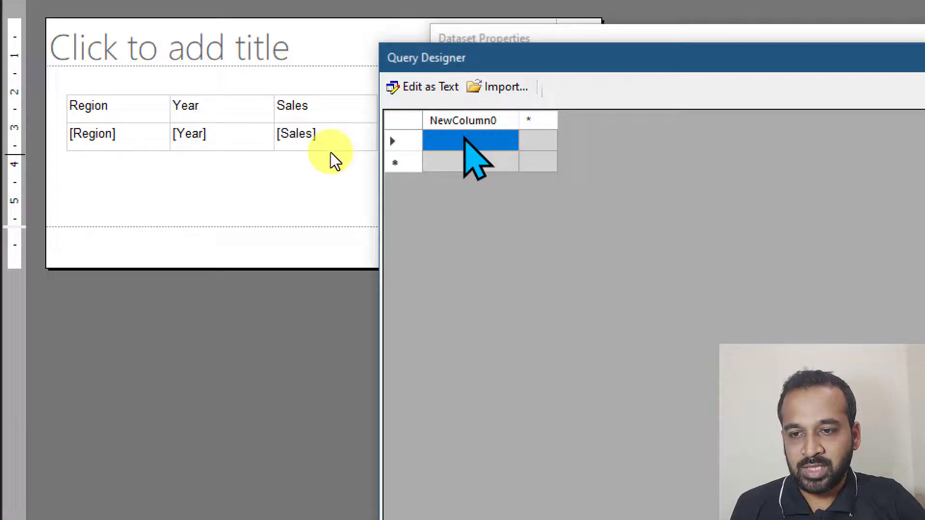
pyautogui.click(464, 140)
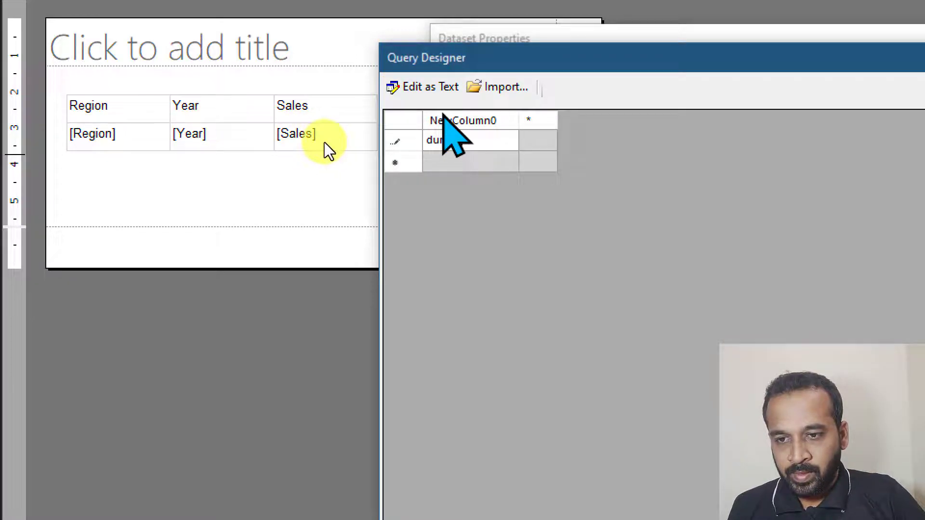
pyautogui.click(450, 120)
pyautogui.write('Data')
pyautogui.click(398, 213)
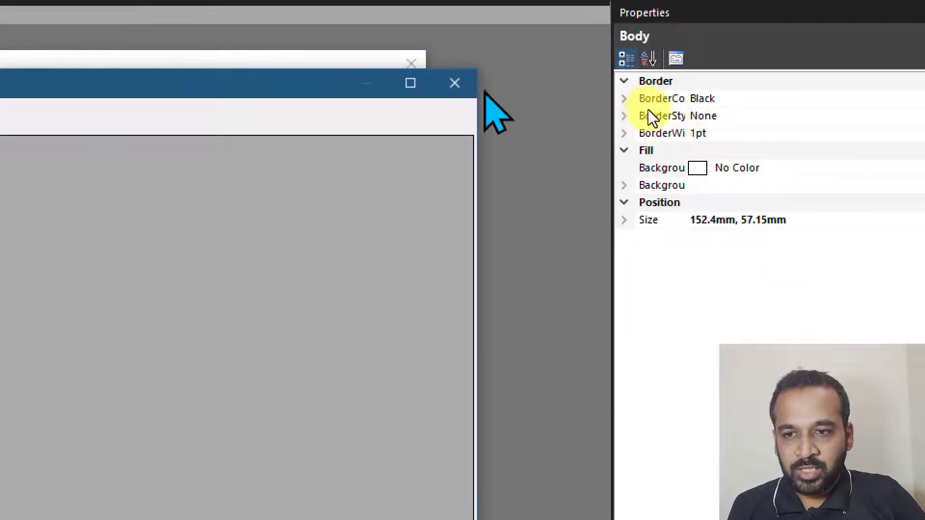
pyautogui.click(455, 83)
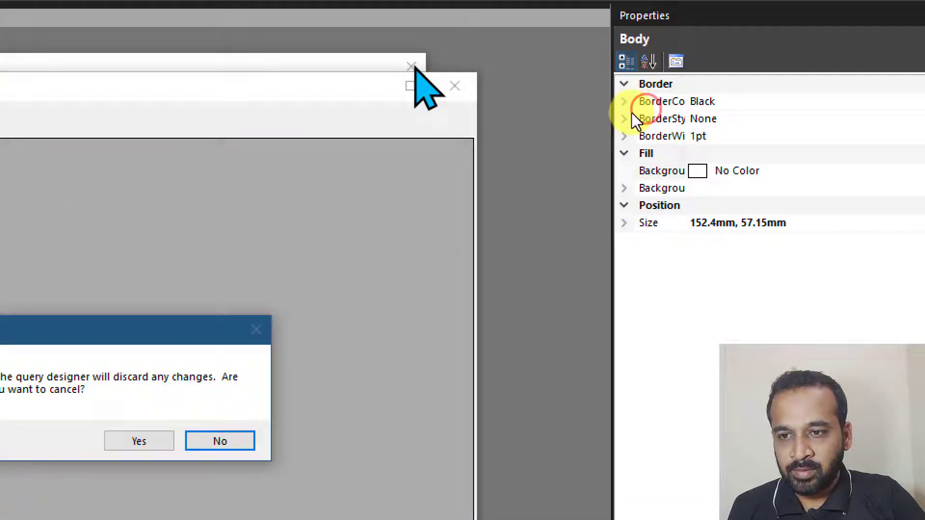
pyautogui.click(214, 300)
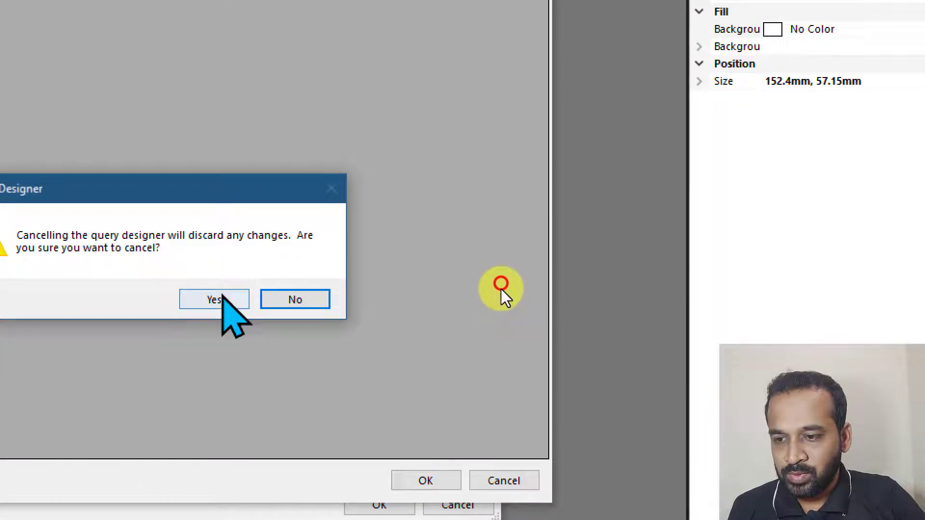
pyautogui.click(458, 431)
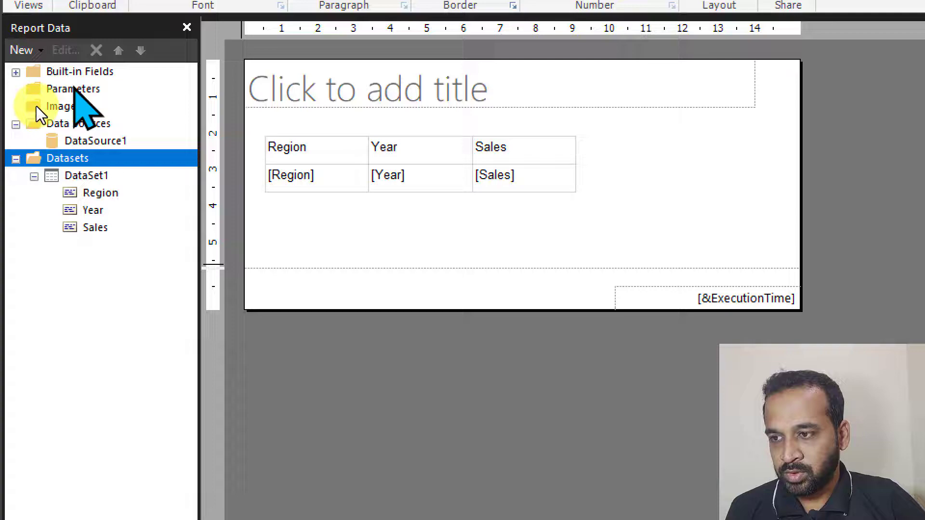
# - Add a report parameter named Region with the prompt Region
pyautogui.rightClick(74, 89)
pyautogui.click(124, 98)
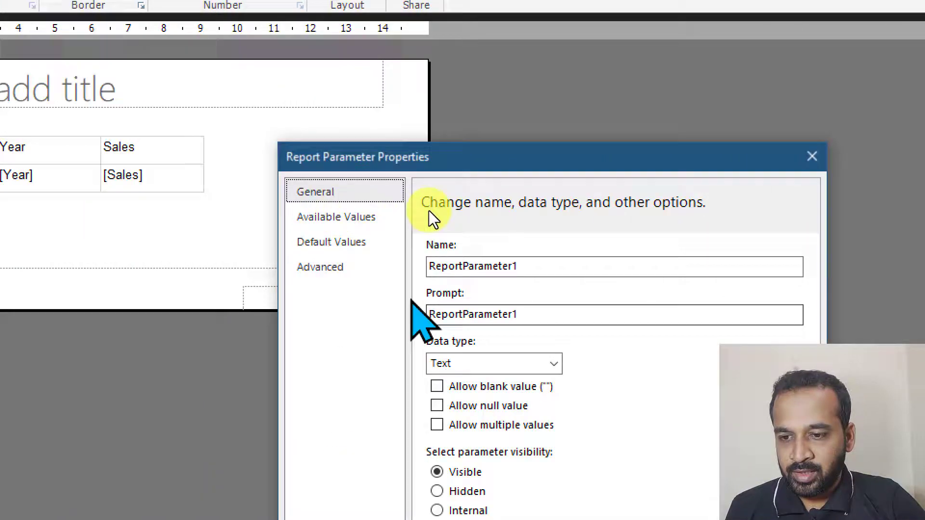
pyautogui.doubleClick(271, 266)
pyautogui.write('Region')
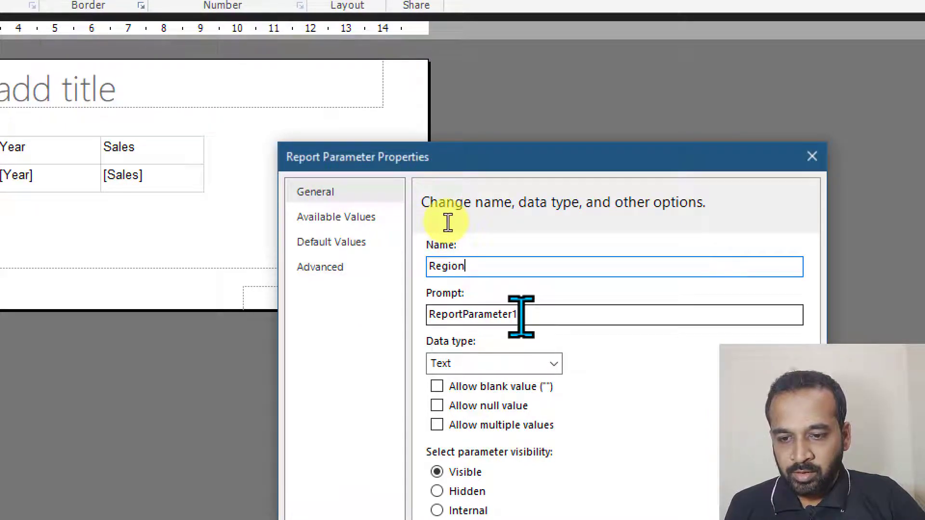
pyautogui.doubleClick(522, 314)
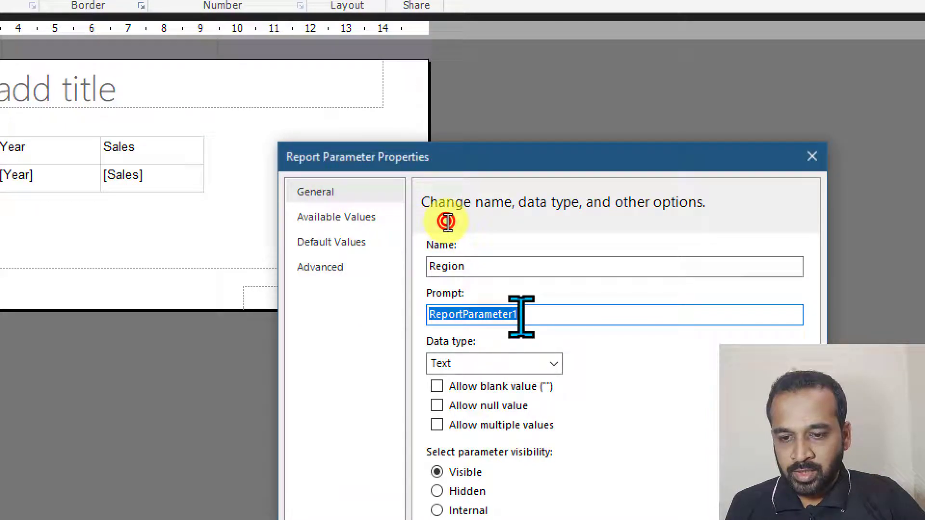
pyautogui.write('Region')
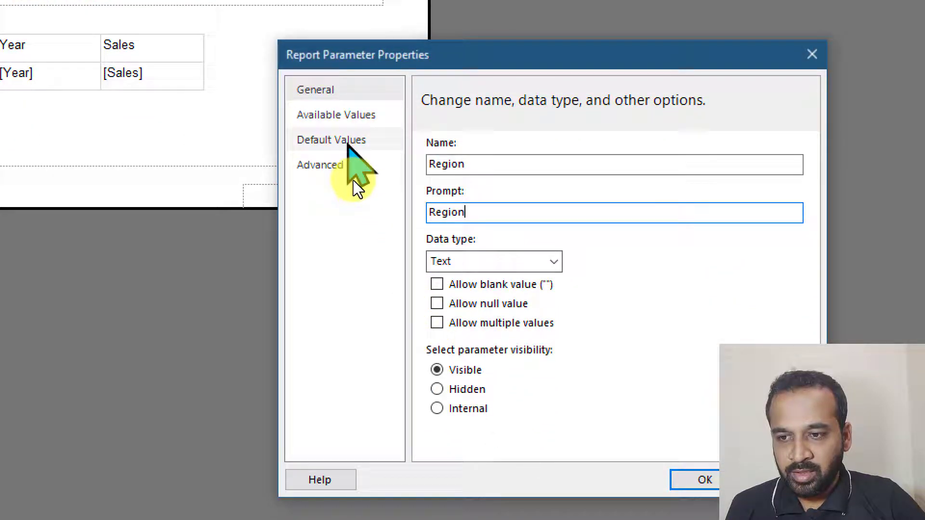
# - Take the parameter's available values and labels from DataSet1's Region field, then run the report
pyautogui.click(327, 119)
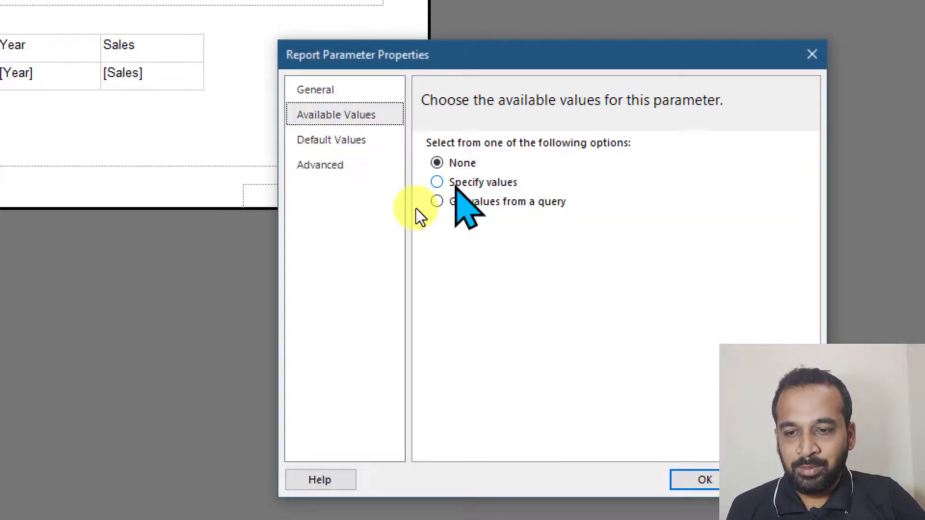
pyautogui.click(456, 203)
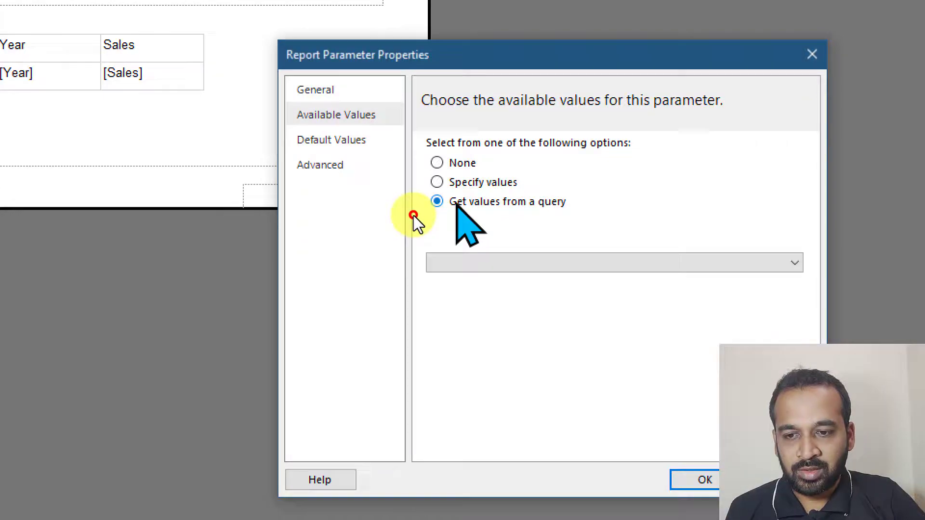
pyautogui.click(477, 264)
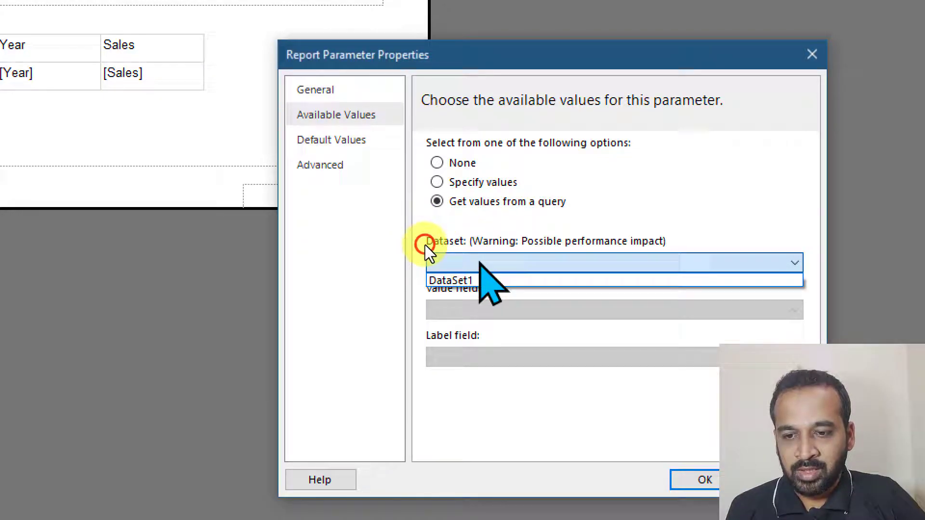
pyautogui.click(460, 278)
pyautogui.click(464, 310)
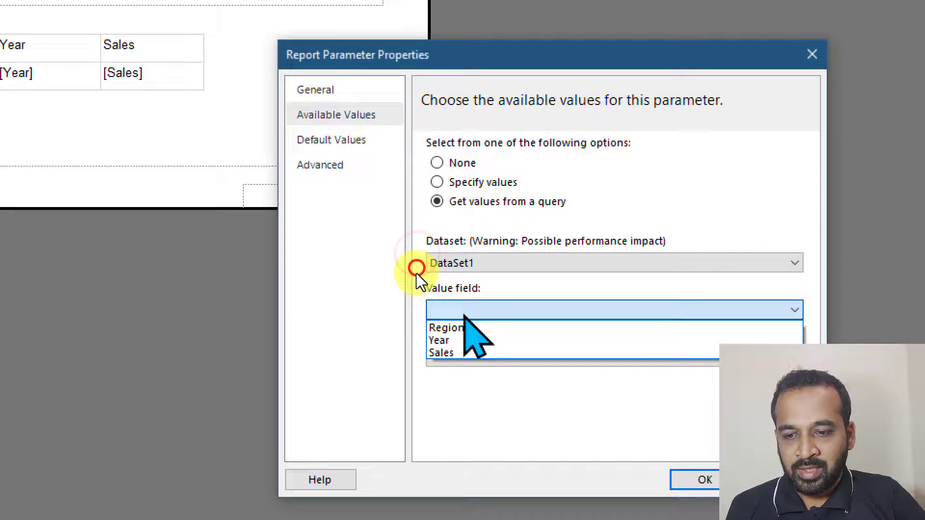
pyautogui.click(461, 328)
pyautogui.click(457, 356)
pyautogui.click(451, 375)
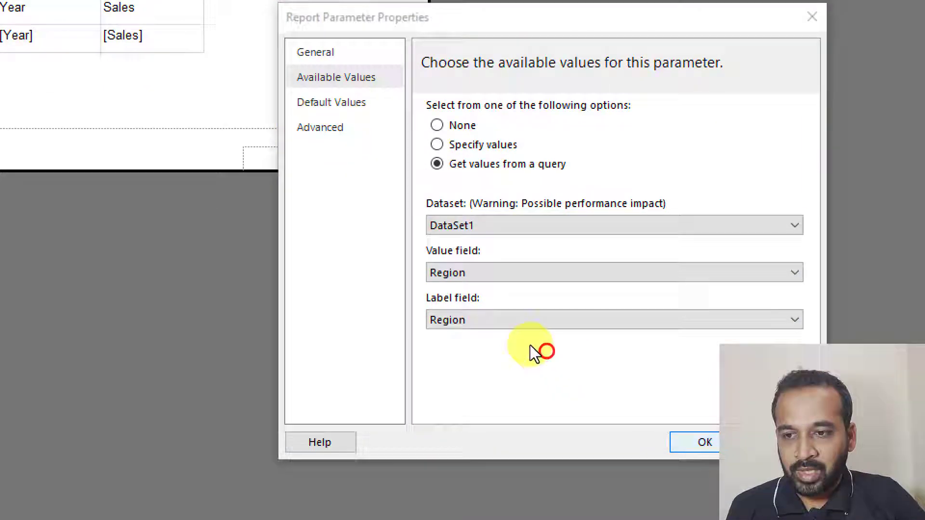
pyautogui.press('Return')
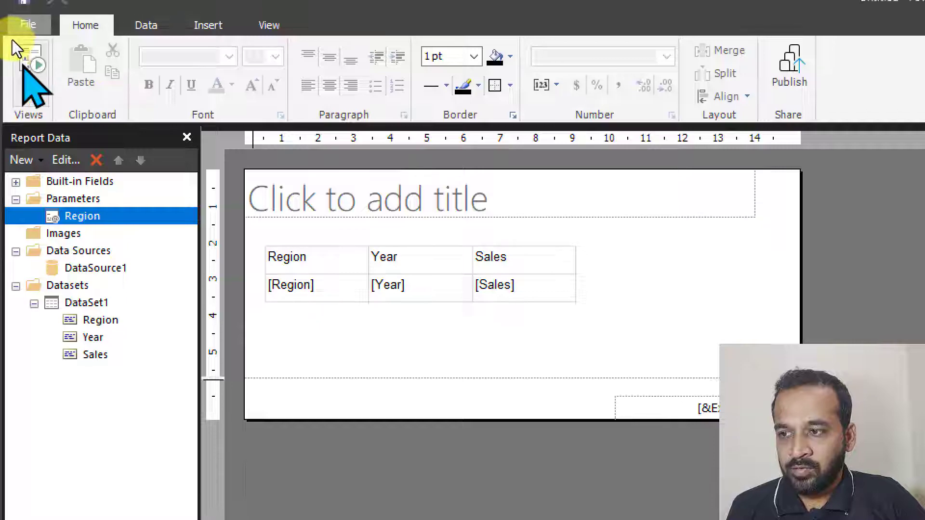
pyautogui.click(21, 56)
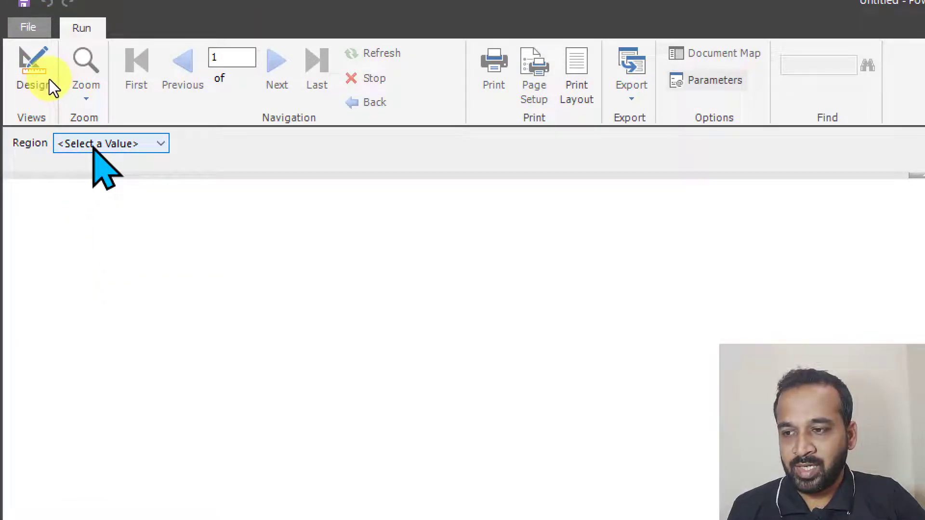
# - Inspect the preview's Region dropdown, which repeats each region, then return to Design view
pyautogui.click(61, 148)
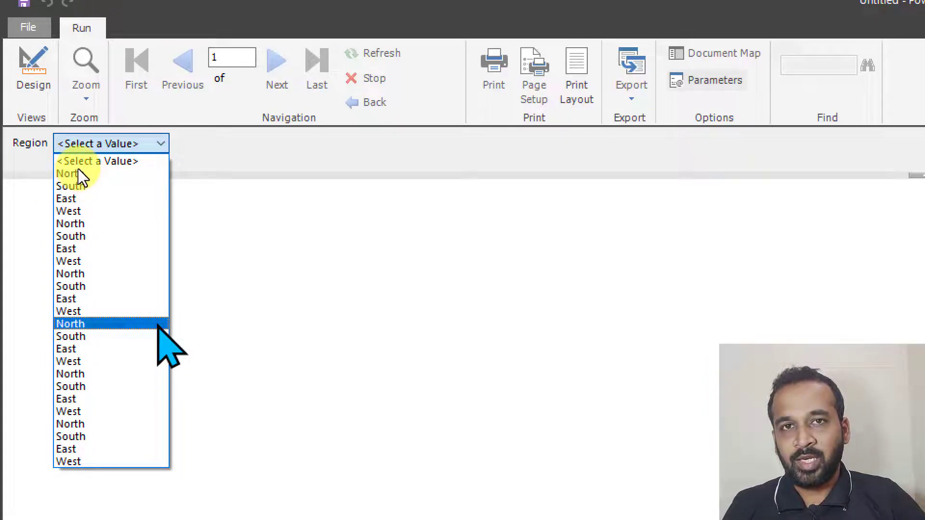
pyautogui.click(155, 100)
pyautogui.click(25, 72)
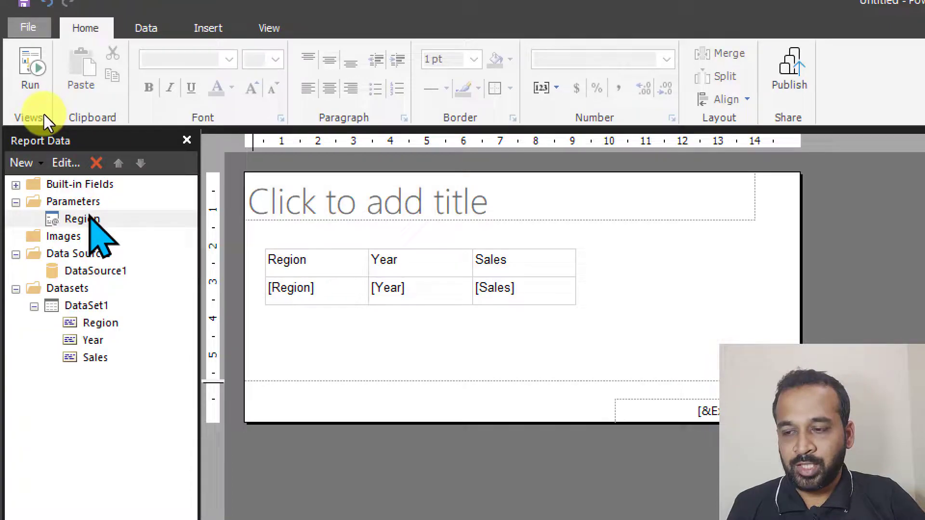
pyautogui.rightClick(89, 220)
pyautogui.click(187, 254)
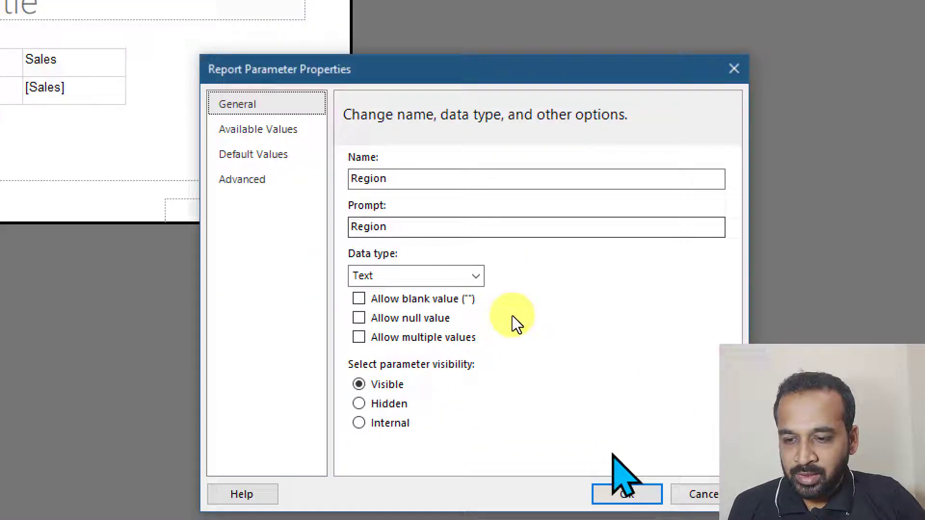
pyautogui.click(280, 130)
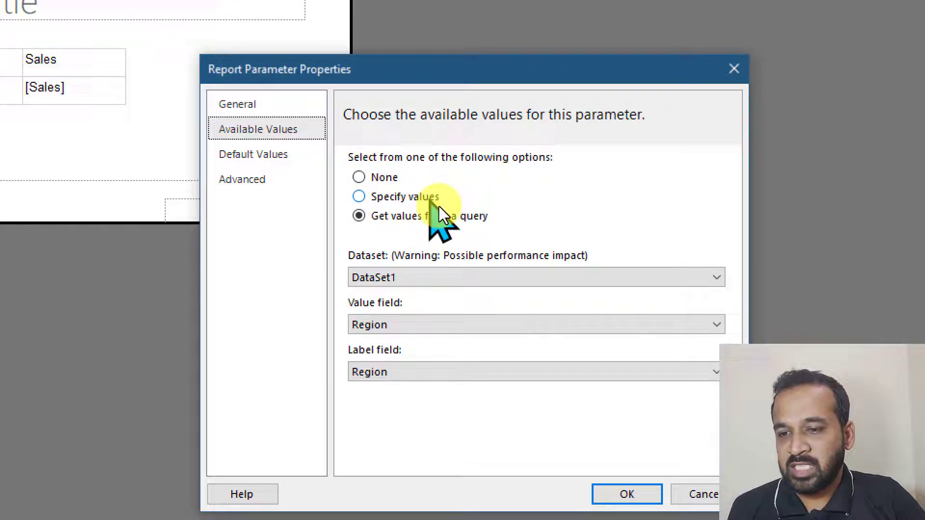
pyautogui.click(438, 202)
pyautogui.click(365, 257)
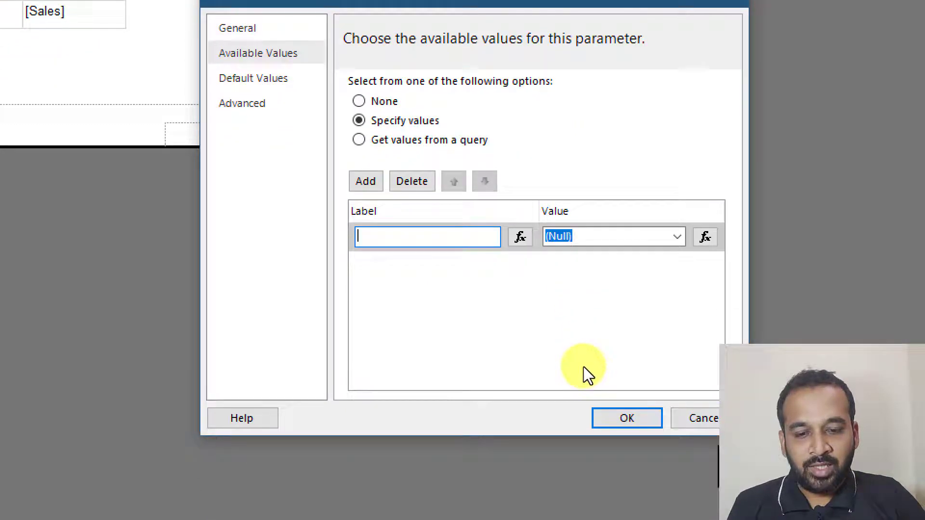
pyautogui.click(706, 495)
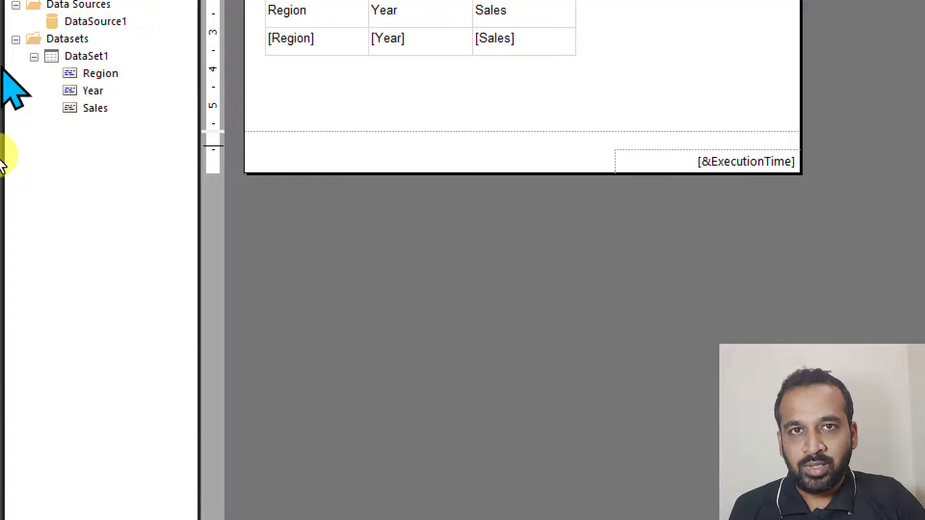
# - Start a new dataset on DataSource1 and rename its column to Region
pyautogui.rightClick(63, 95)
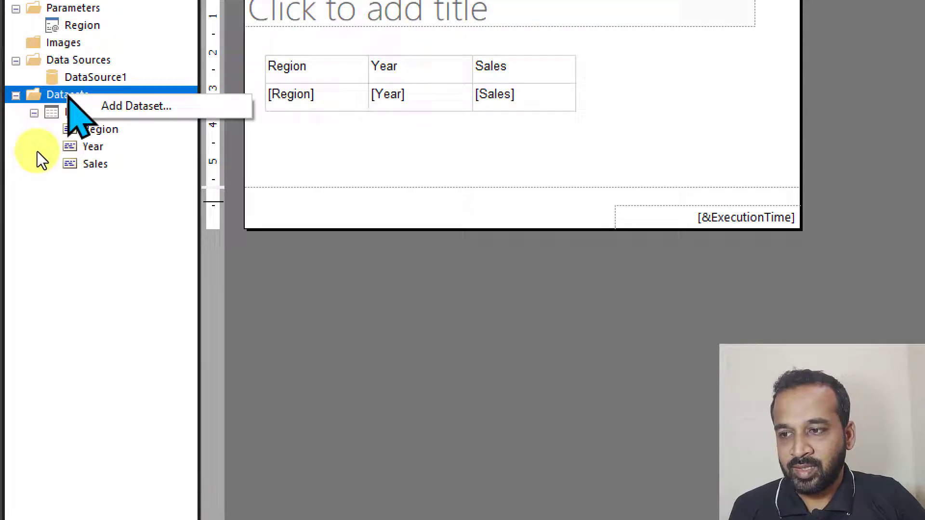
pyautogui.click(128, 109)
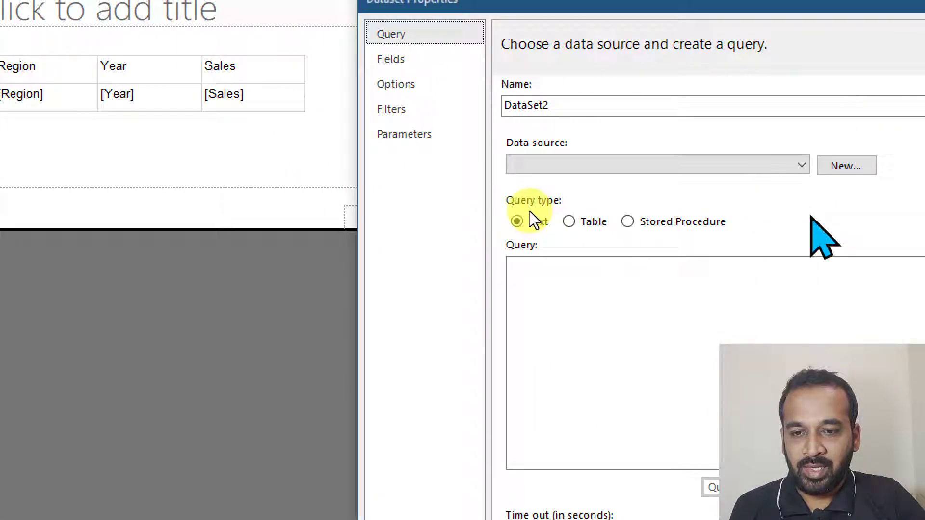
pyautogui.click(535, 165)
pyautogui.click(535, 183)
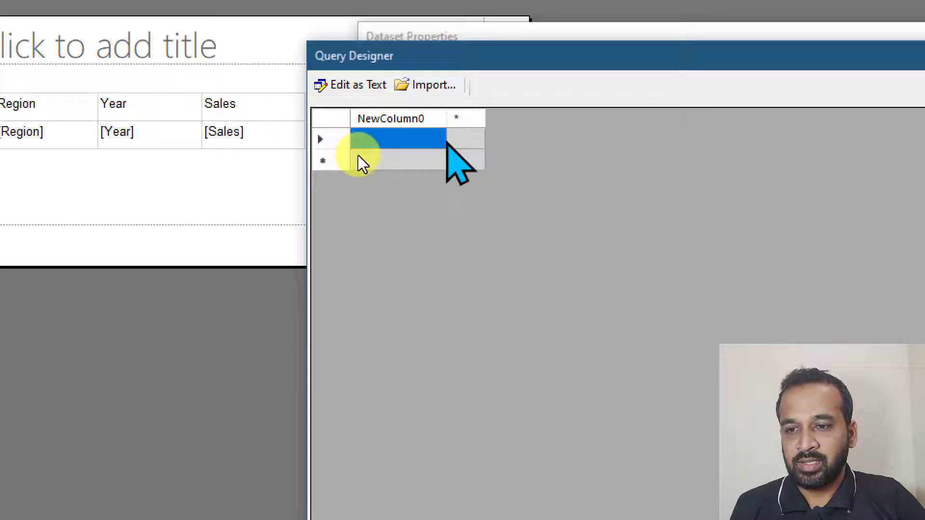
pyautogui.click(404, 120)
pyautogui.write('Reg')
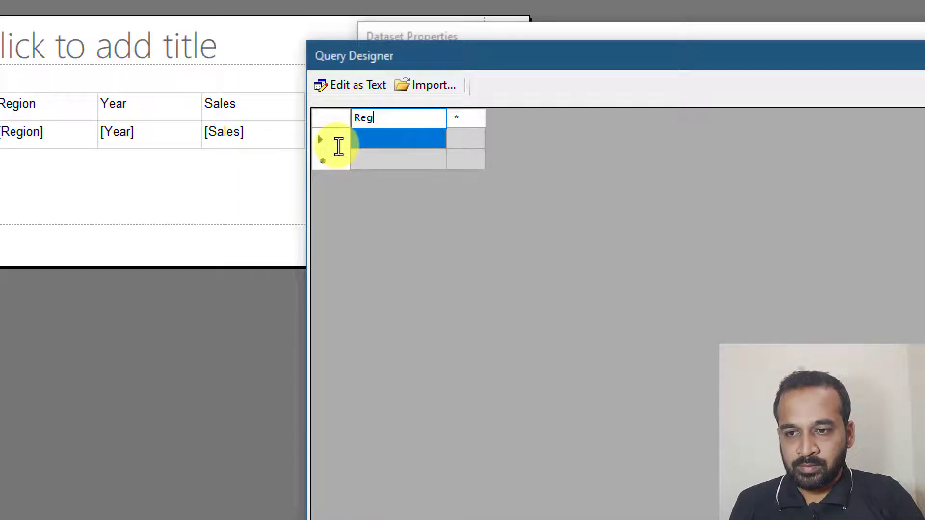
pyautogui.write('ion')
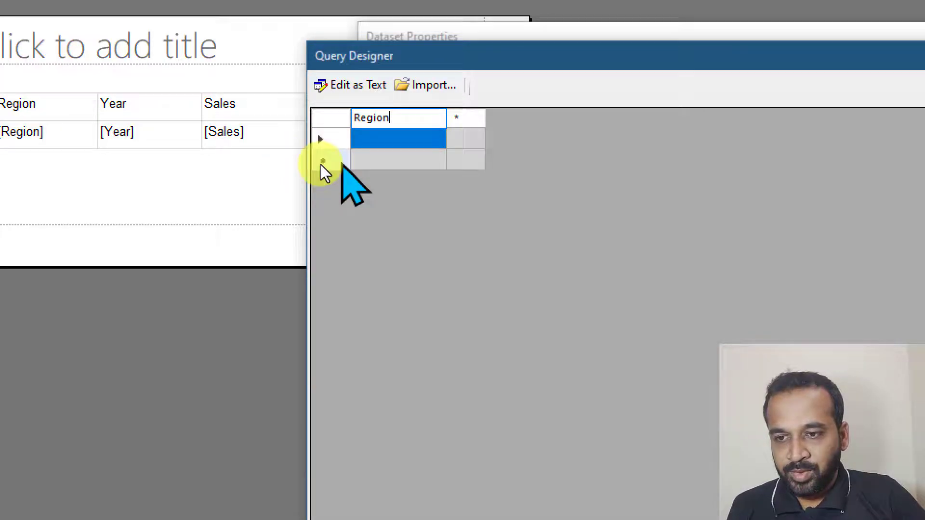
# - Enter the Region values North, South, East and West and confirm the data
pyautogui.click(420, 140)
pyautogui.write('North')
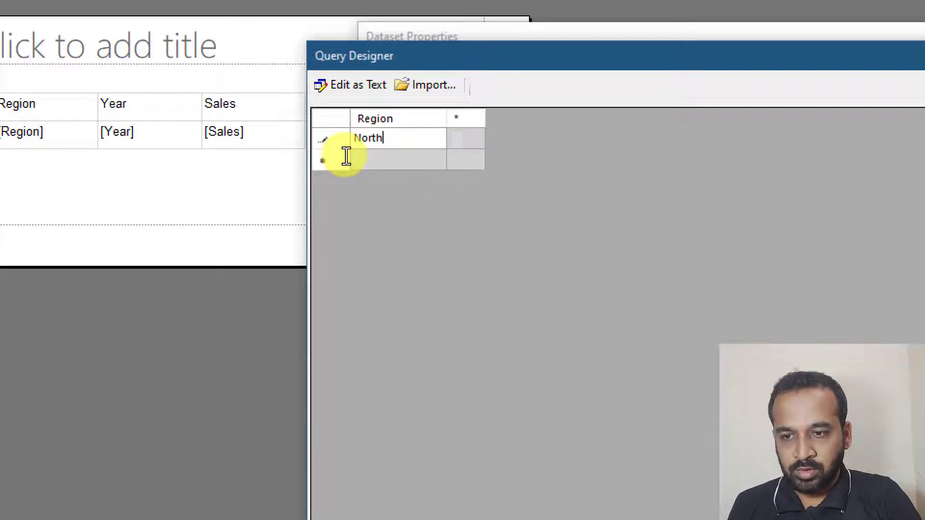
pyautogui.press('Return')
pyautogui.write('o')
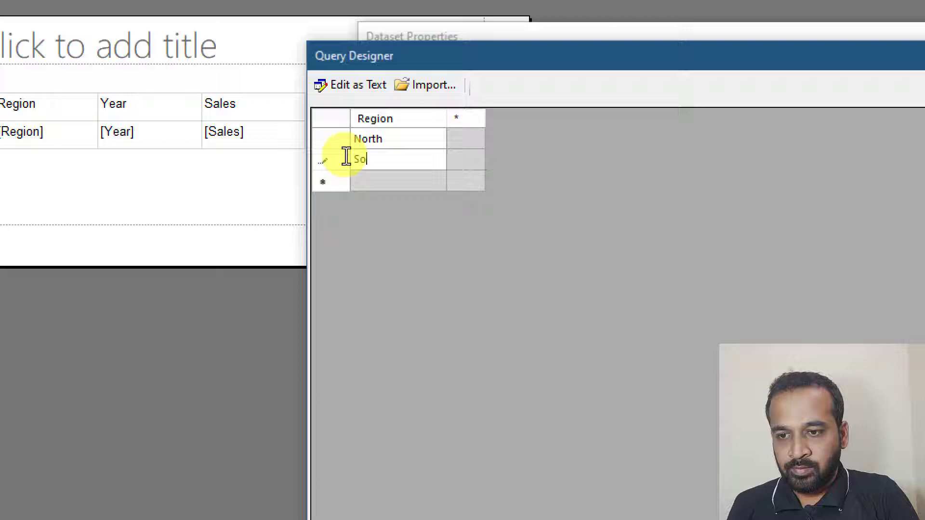
pyautogui.write('uth')
pyautogui.press('Return')
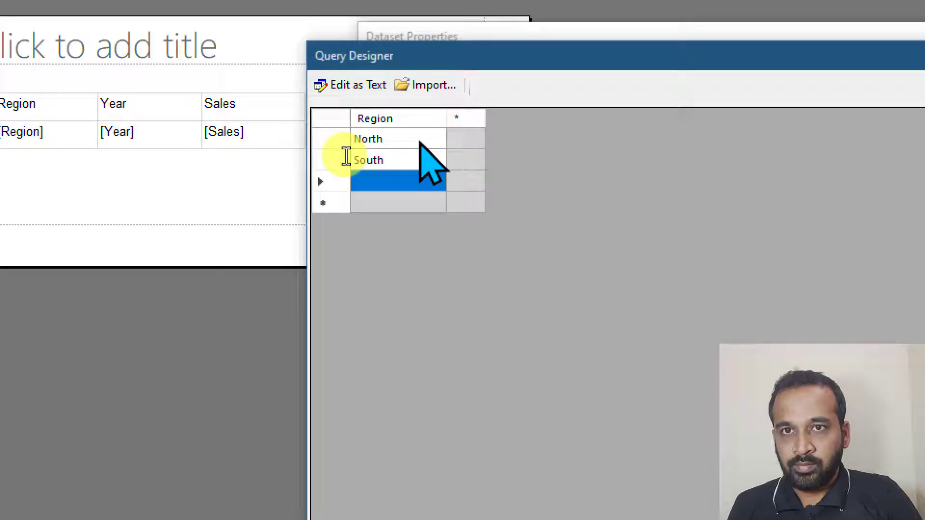
pyautogui.write('ast')
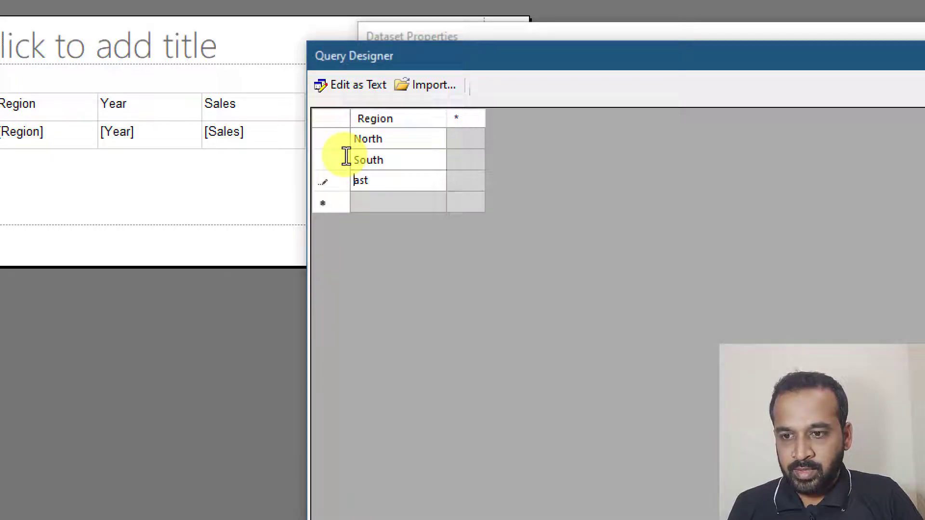
pyautogui.press('Return')
pyautogui.write('West')
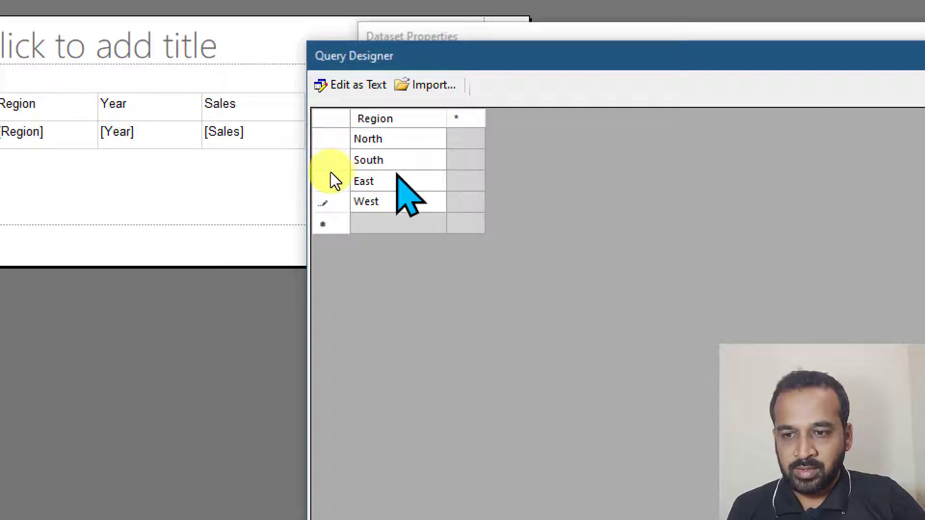
pyautogui.click(331, 173)
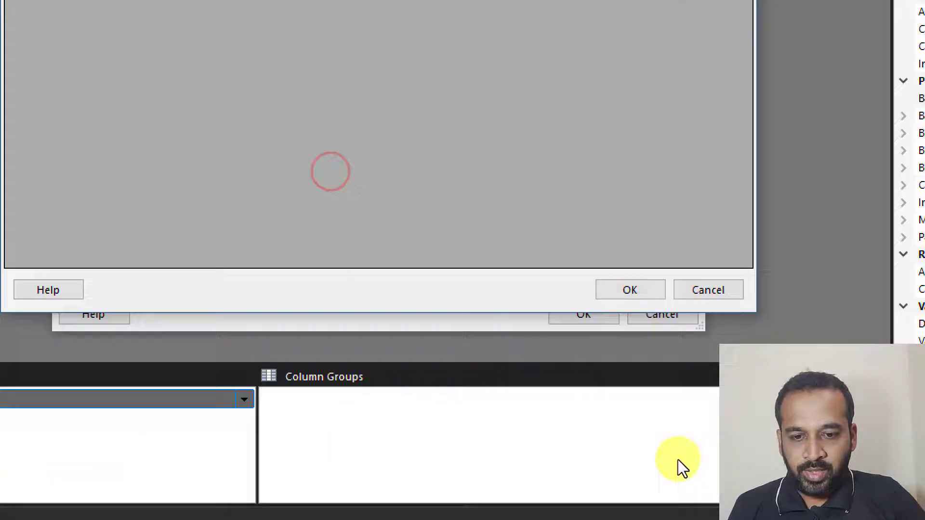
pyautogui.click(629, 289)
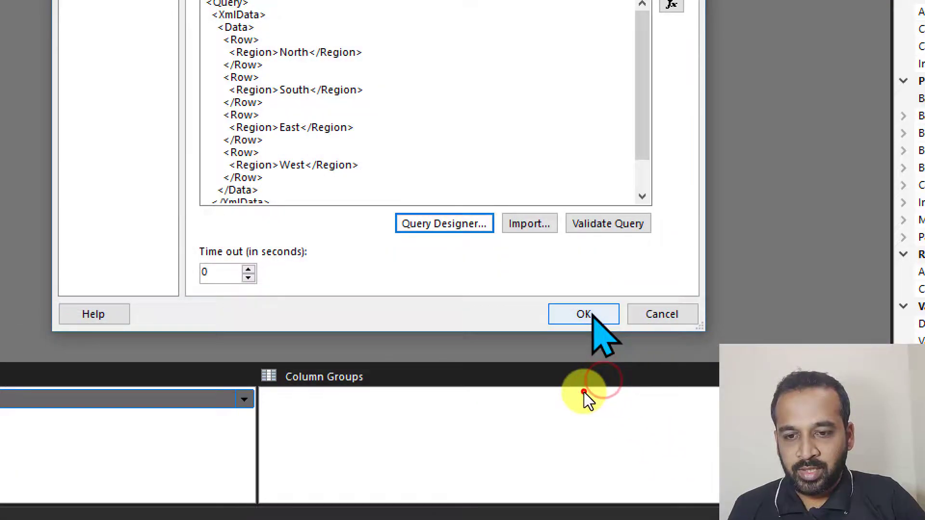
# - Save DataSet2 and set the Region parameter's value and label fields to DataSet2's Region
pyautogui.click(584, 314)
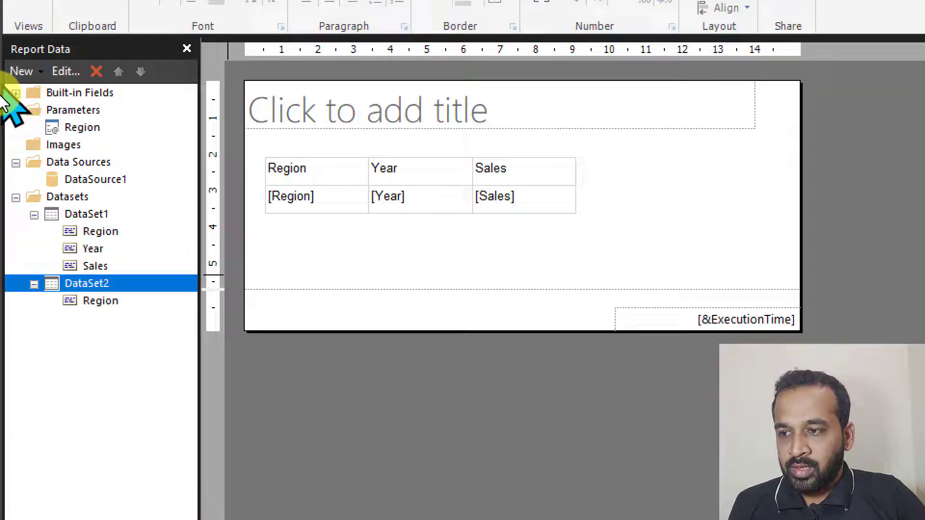
pyautogui.rightClick(77, 124)
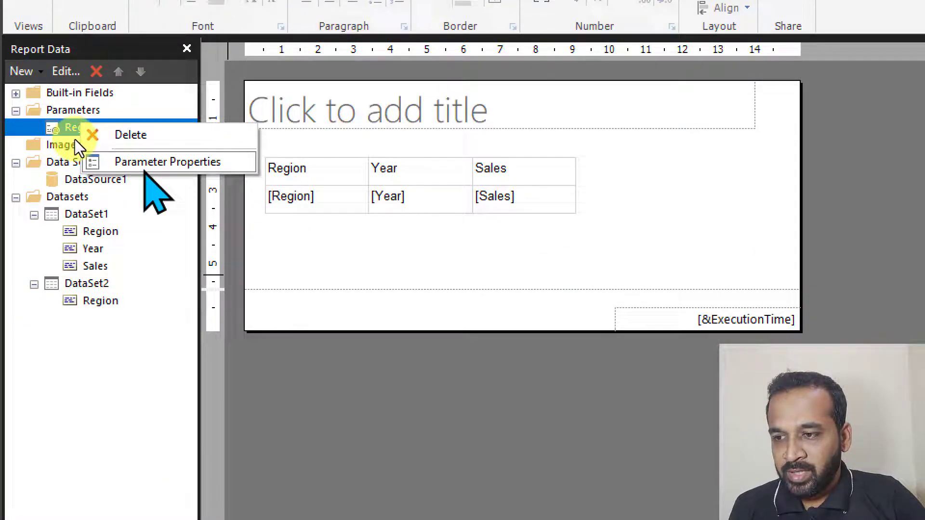
pyautogui.click(164, 161)
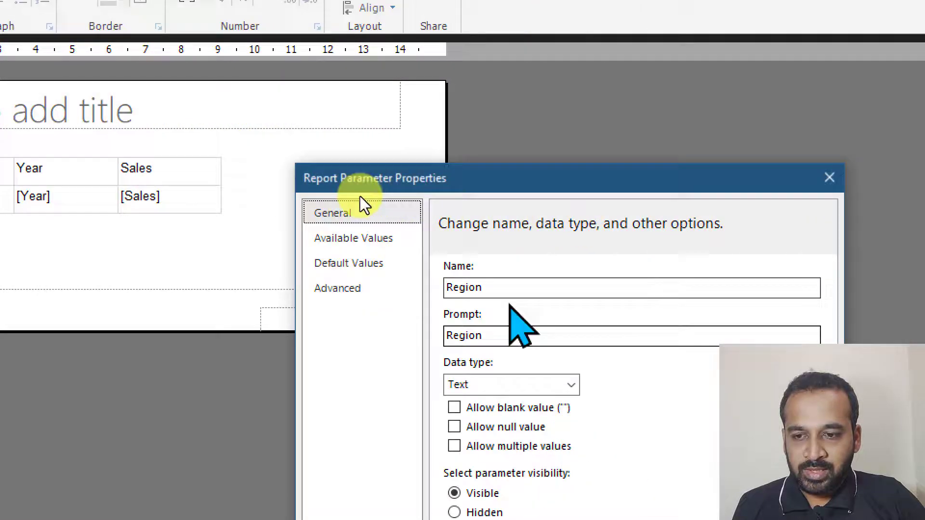
pyautogui.click(359, 238)
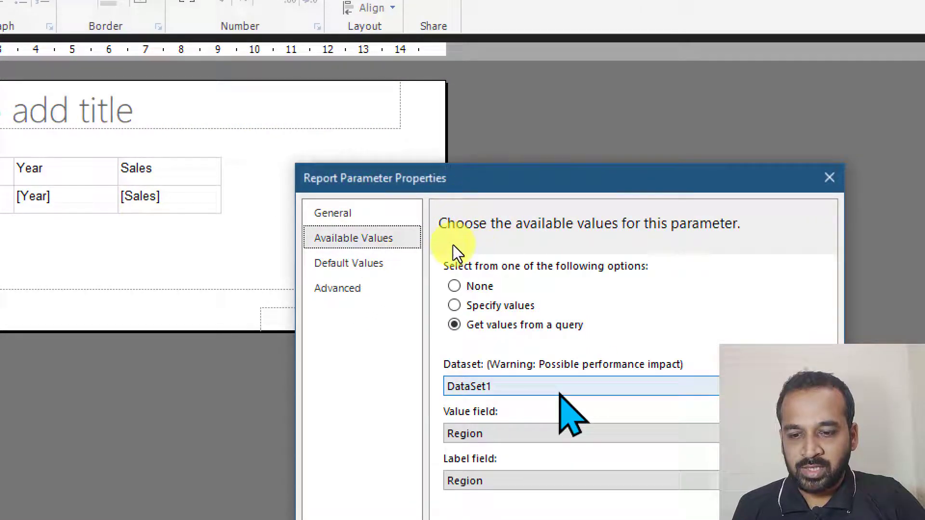
pyautogui.click(555, 387)
pyautogui.press('Down')
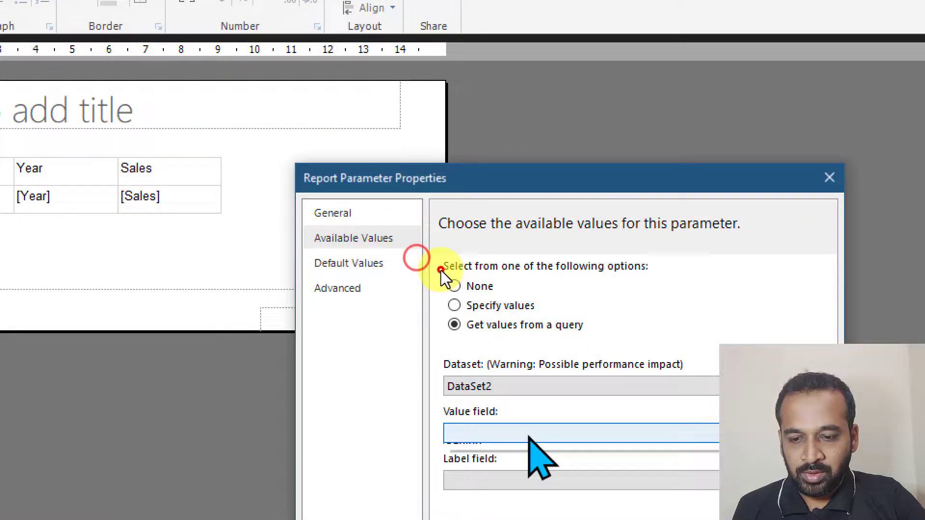
pyautogui.click(494, 448)
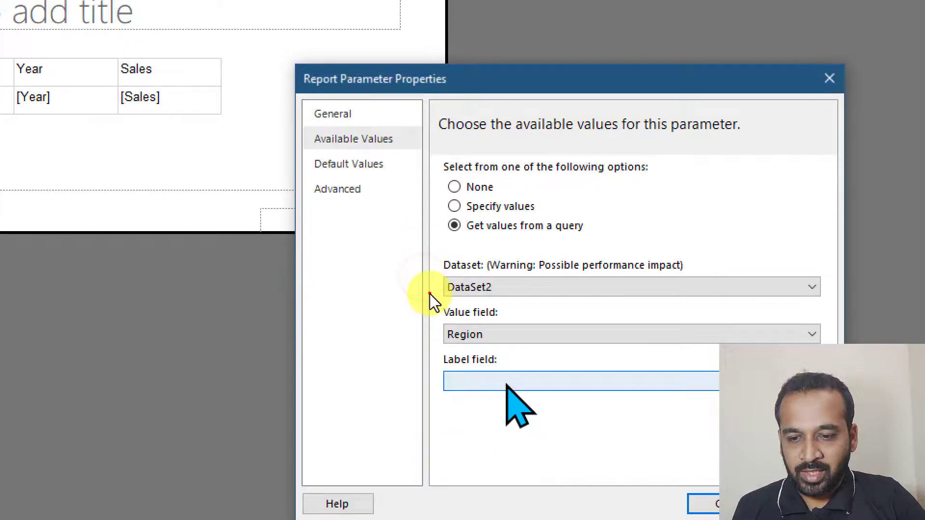
pyautogui.click(507, 385)
pyautogui.click(503, 399)
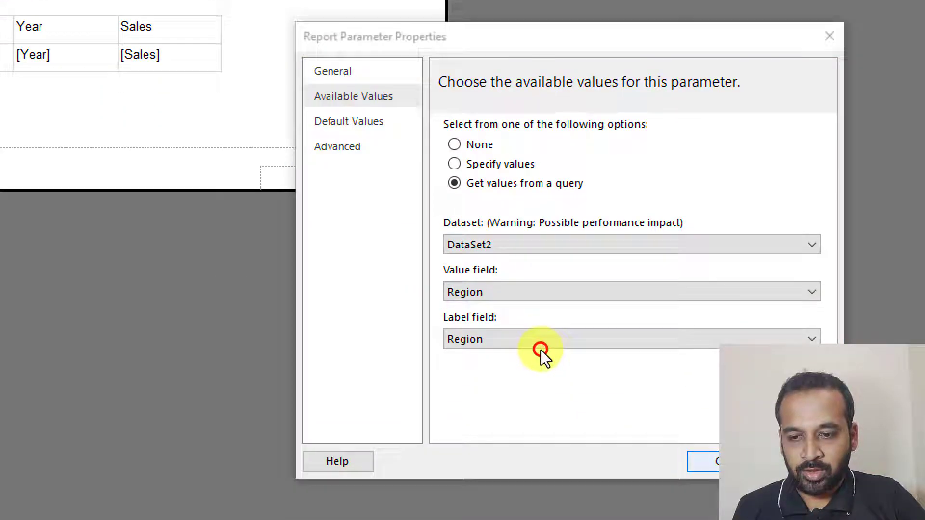
# - Preview the report with Region set to North, see every region still listed, then return to design
pyautogui.press('Return')
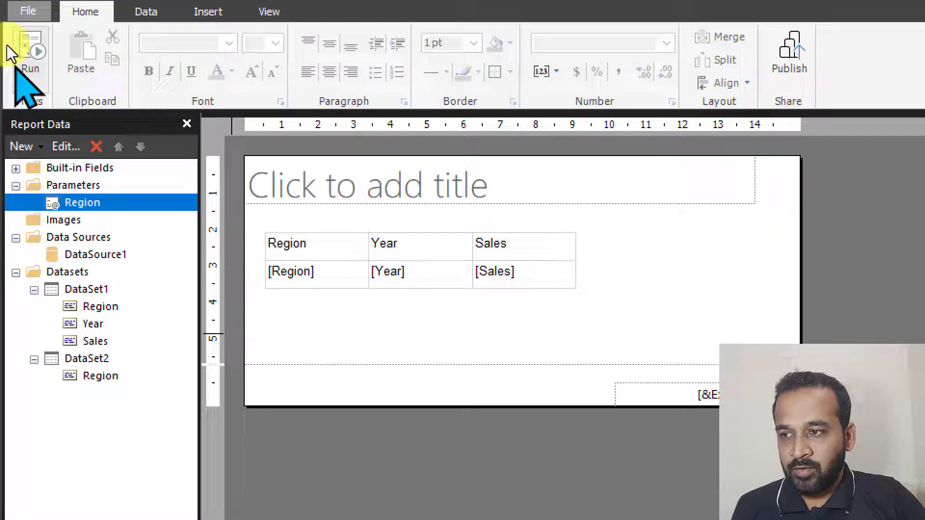
pyautogui.click(8, 47)
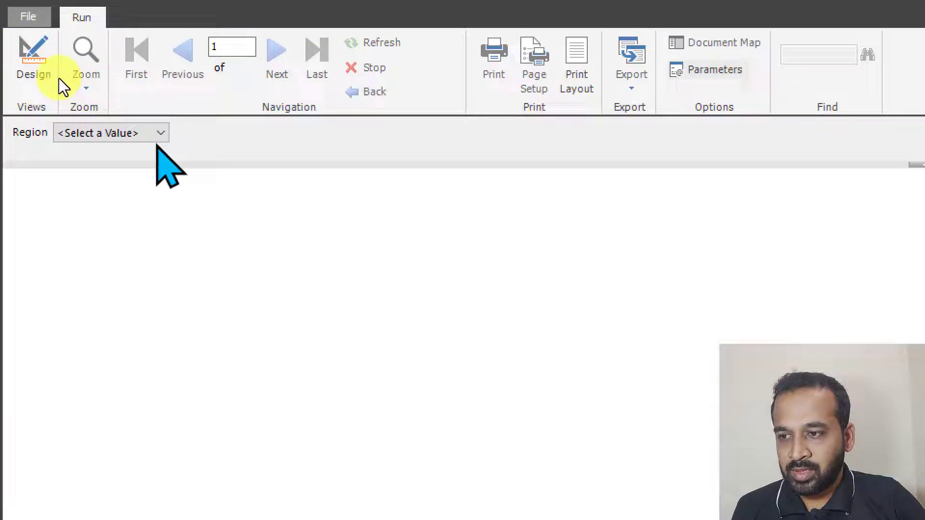
pyautogui.click(118, 133)
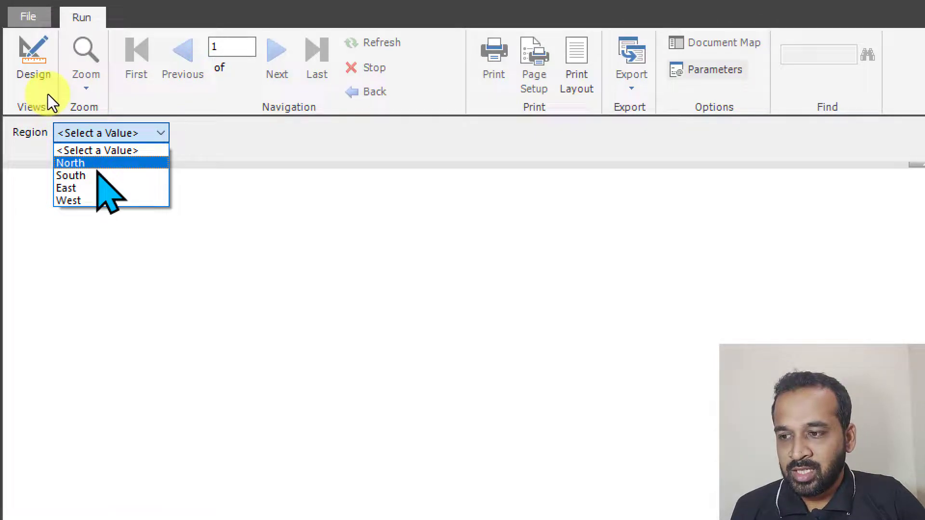
pyautogui.click(99, 164)
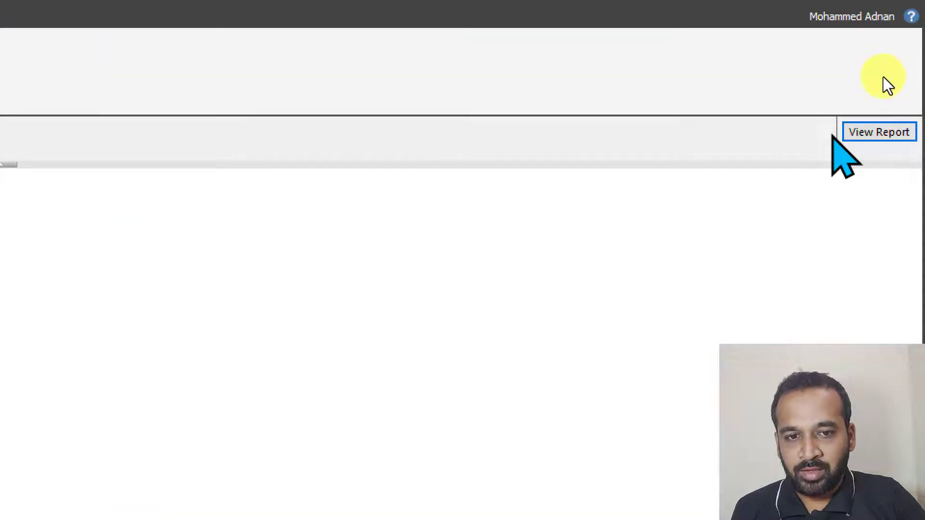
pyautogui.click(886, 77)
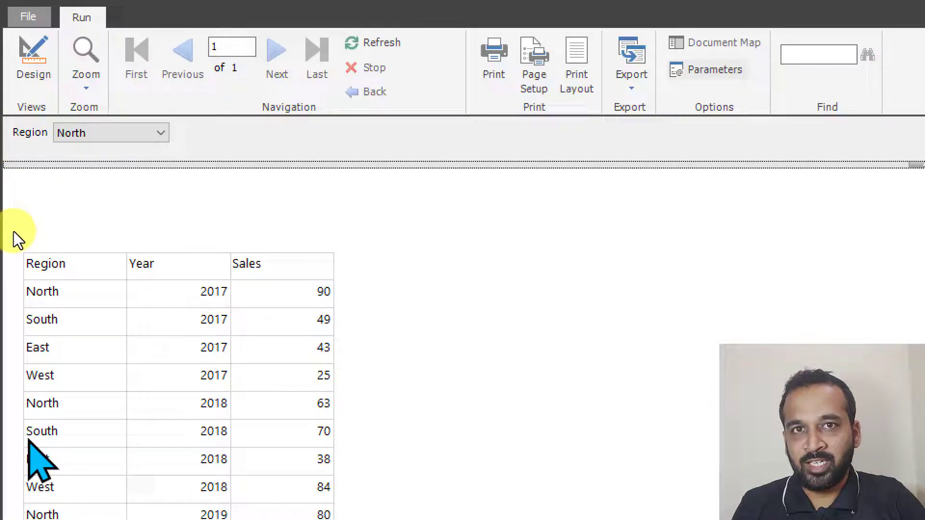
pyautogui.click(17, 45)
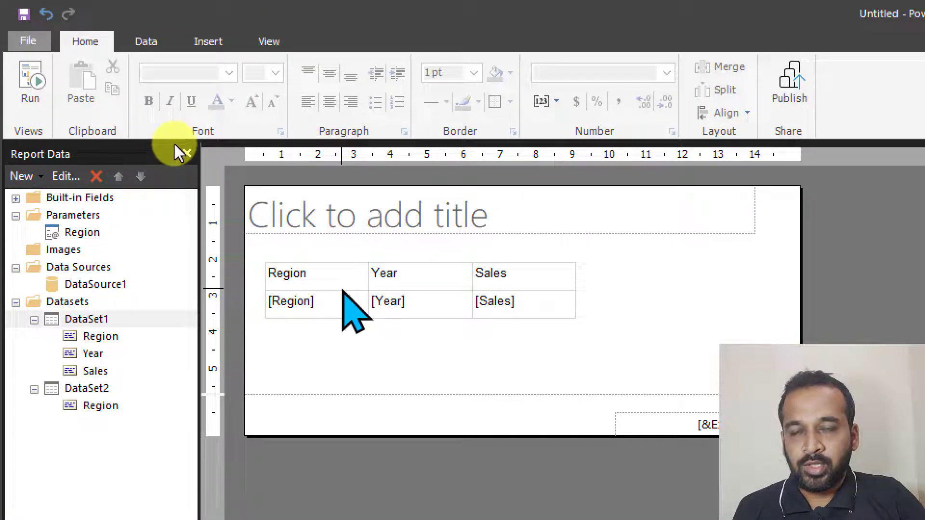
# - Add a new filter condition in the Region/Year/Sales table's Tablix Properties
pyautogui.click(290, 282)
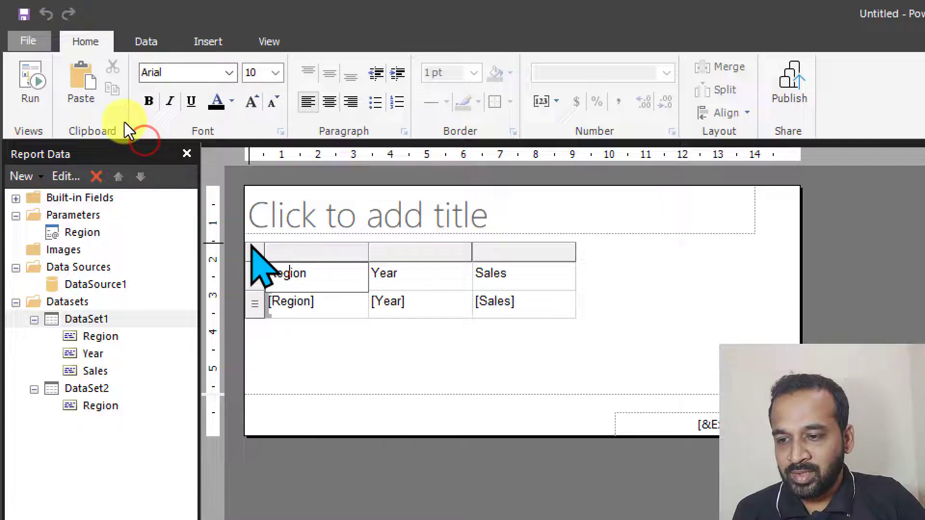
pyautogui.rightClick(250, 245)
pyautogui.click(328, 401)
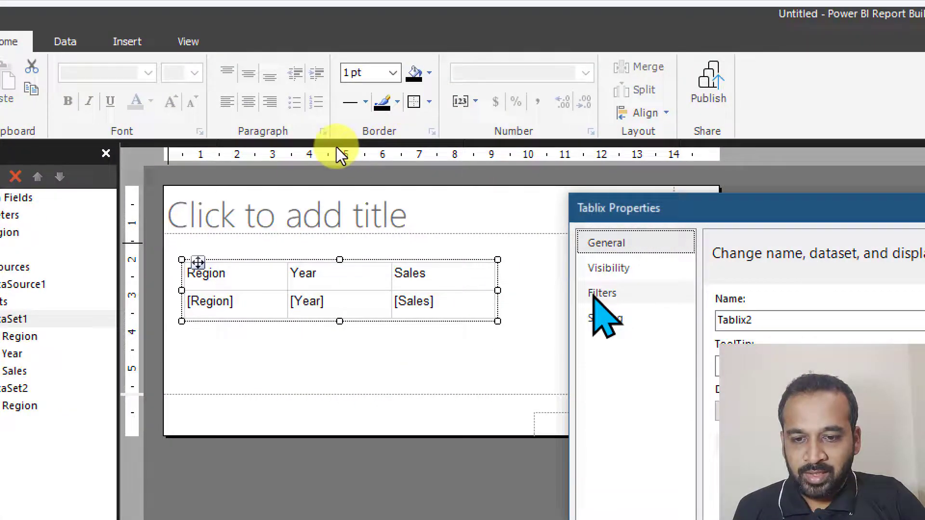
pyautogui.click(636, 293)
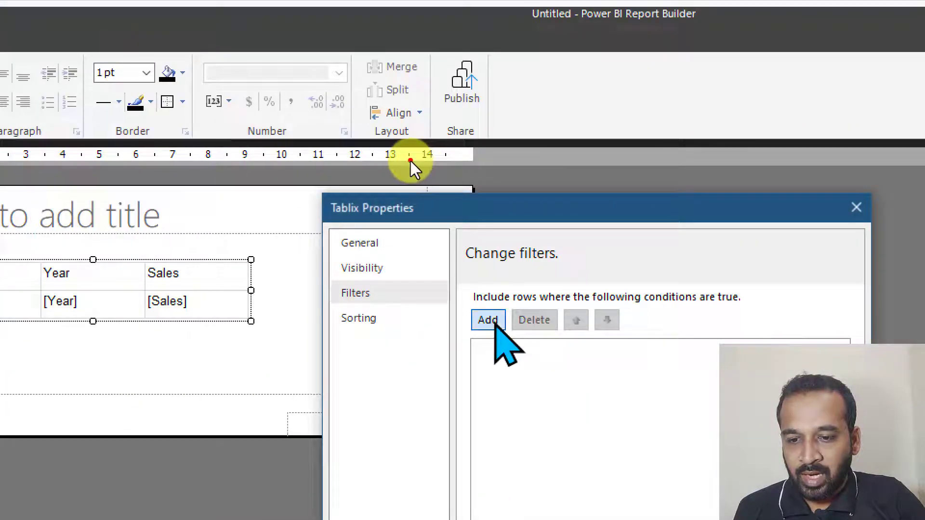
pyautogui.click(489, 320)
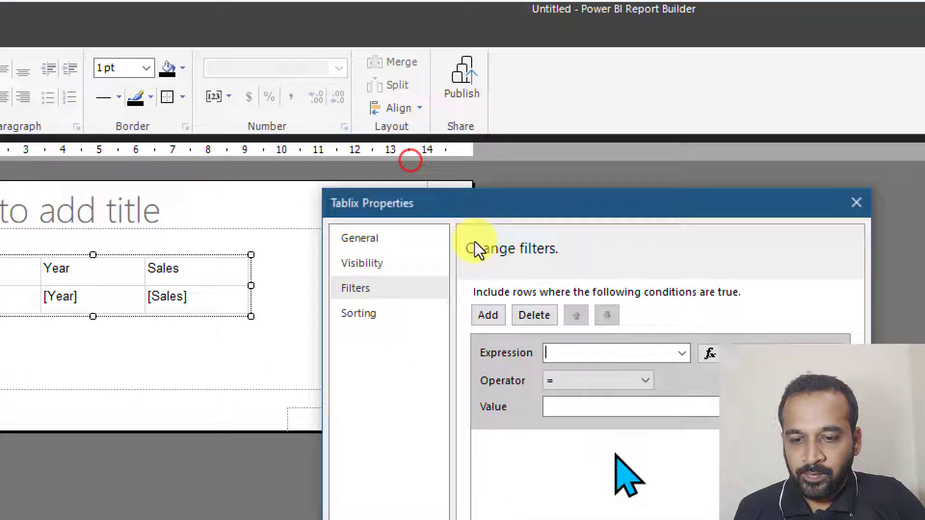
# - Set the filter to [Region] = the Region parameter expression
pyautogui.click(682, 192)
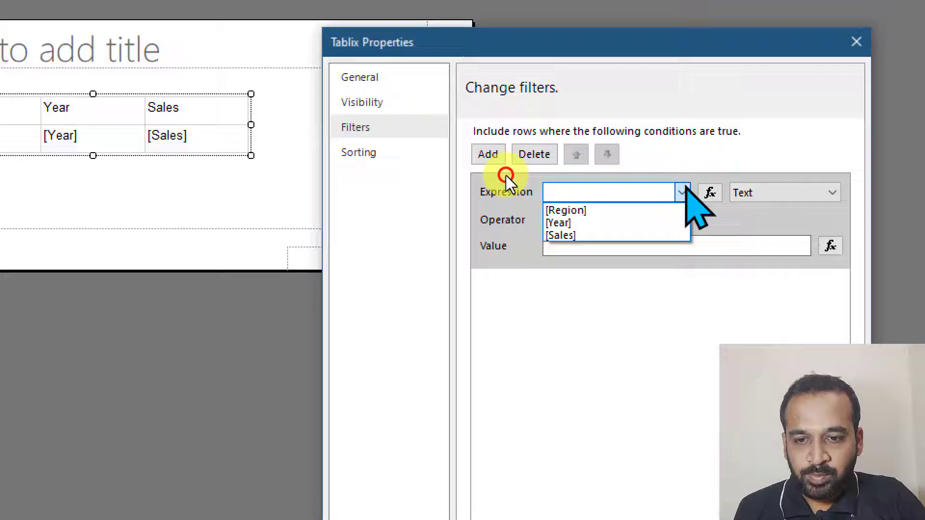
pyautogui.click(457, 187)
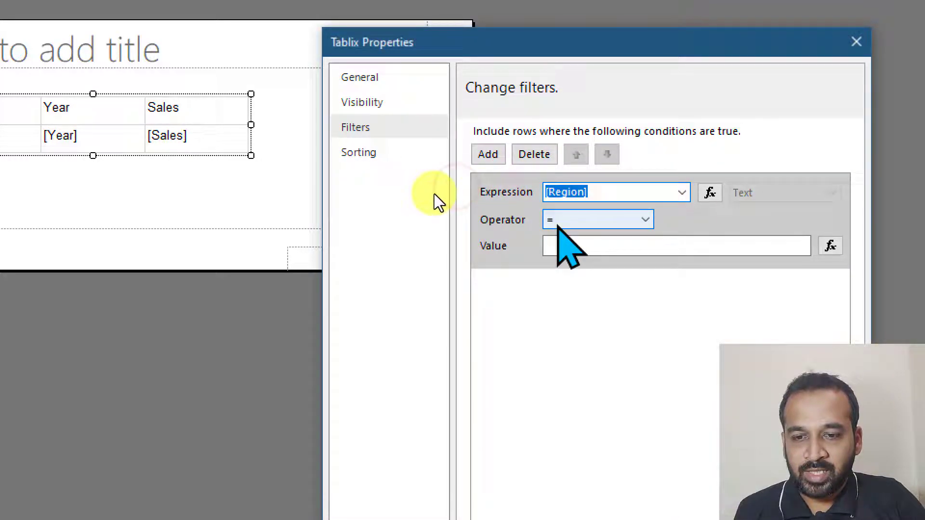
pyautogui.click(645, 223)
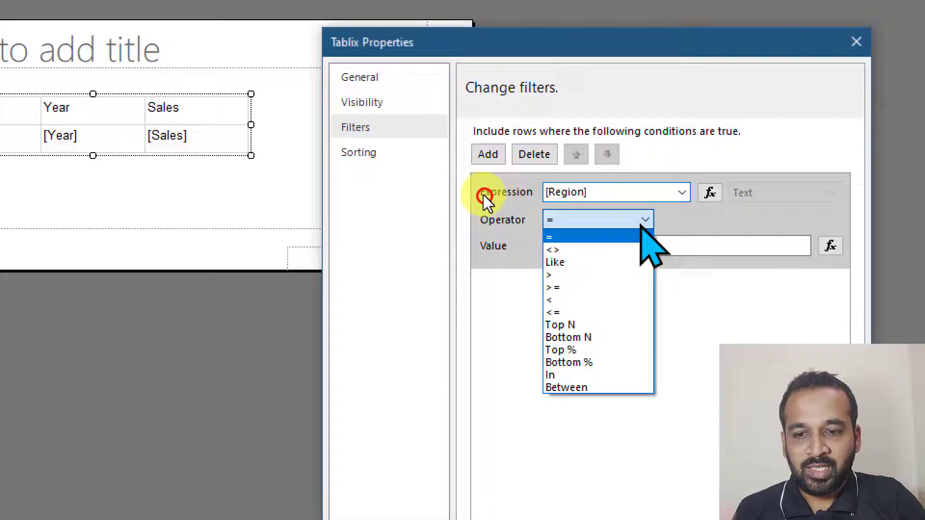
pyautogui.click(527, 190)
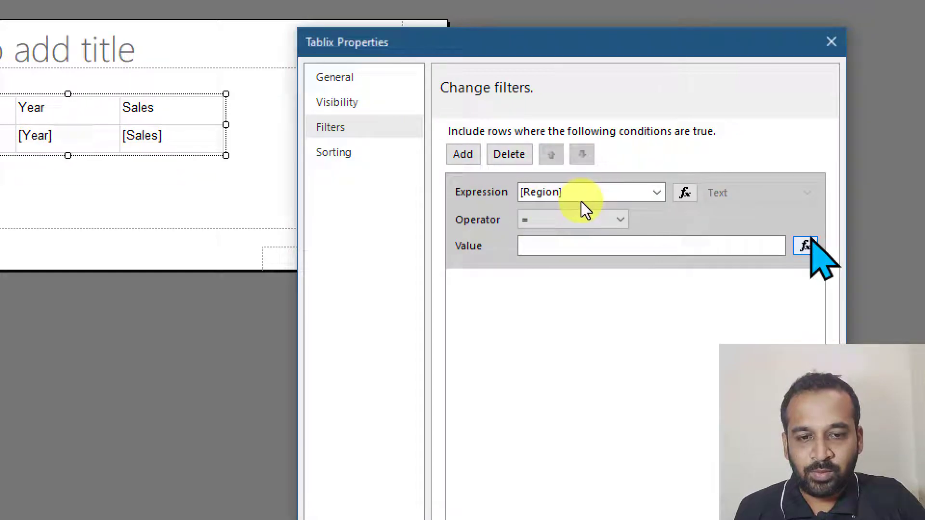
pyautogui.click(805, 246)
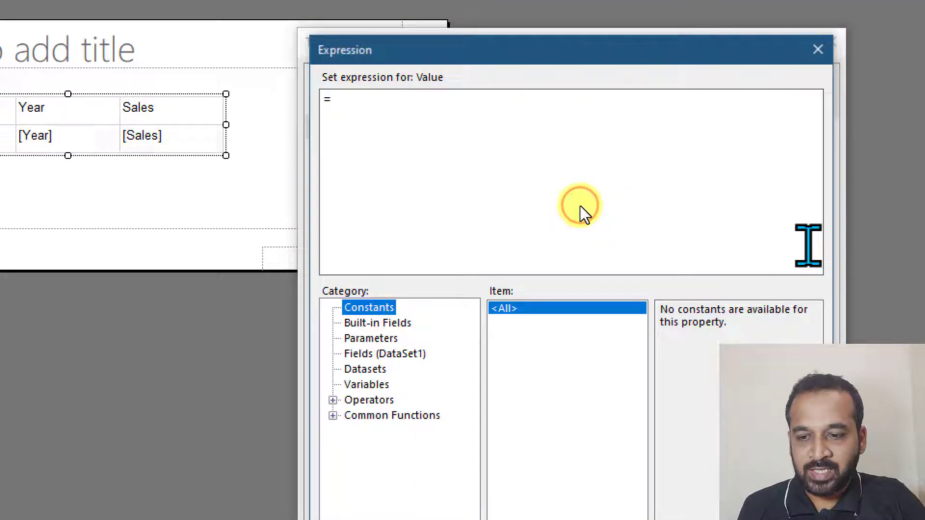
pyautogui.click(370, 340)
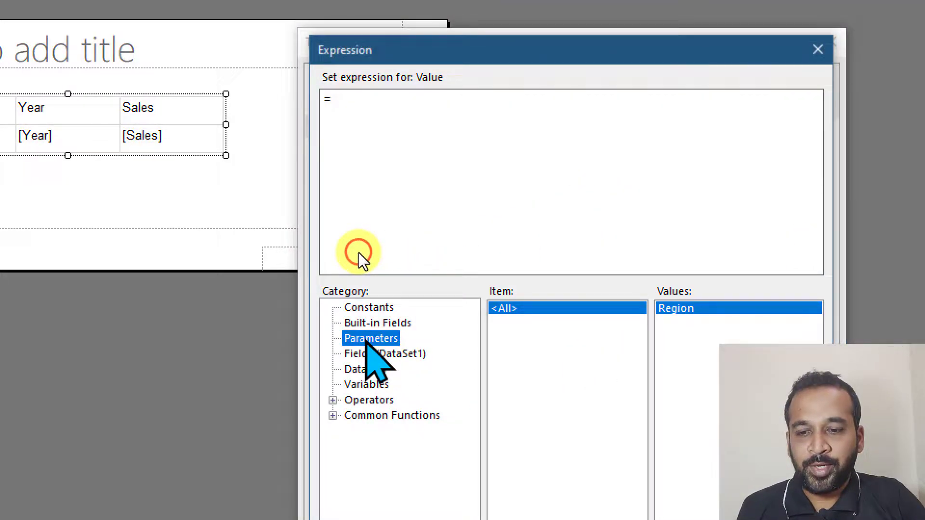
pyautogui.doubleClick(712, 311)
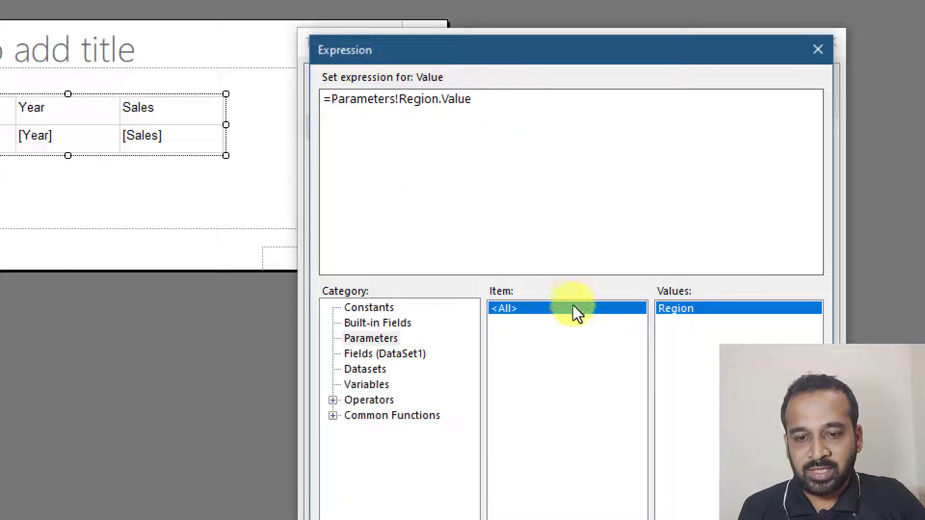
pyautogui.press('Return')
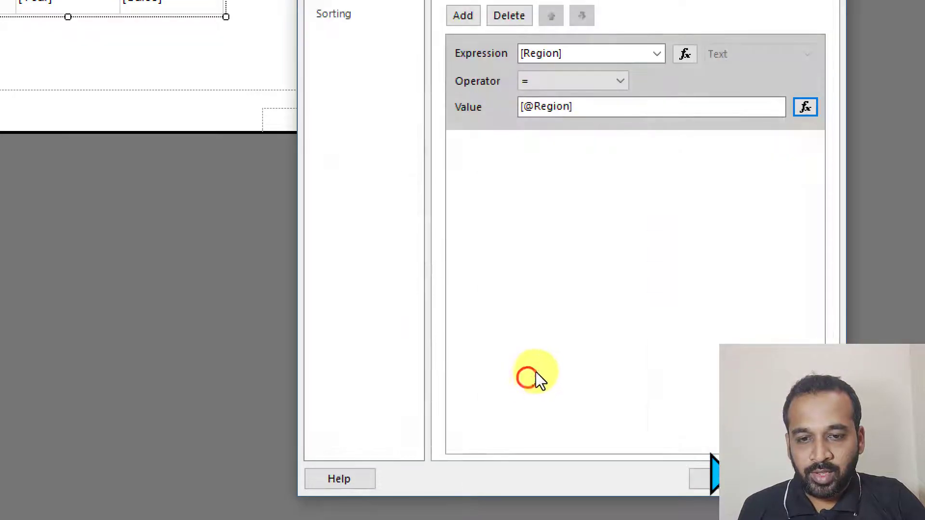
# - Apply the filter and preview the report for South, showing only South rows
pyautogui.click(542, 389)
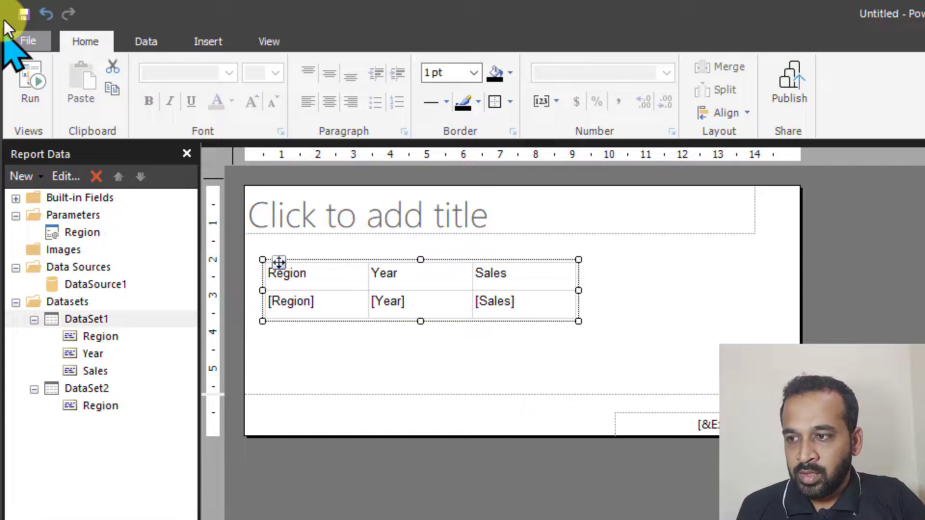
pyautogui.click(30, 83)
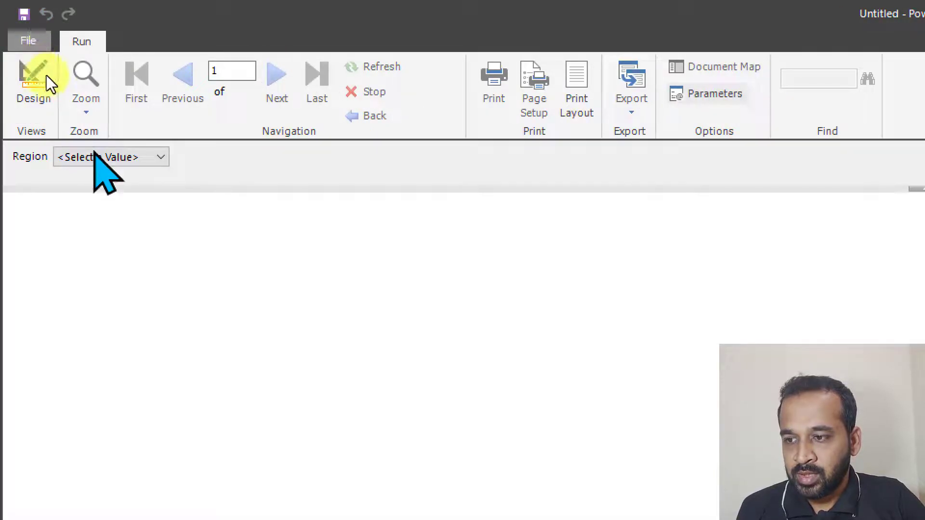
pyautogui.click(94, 157)
pyautogui.click(91, 198)
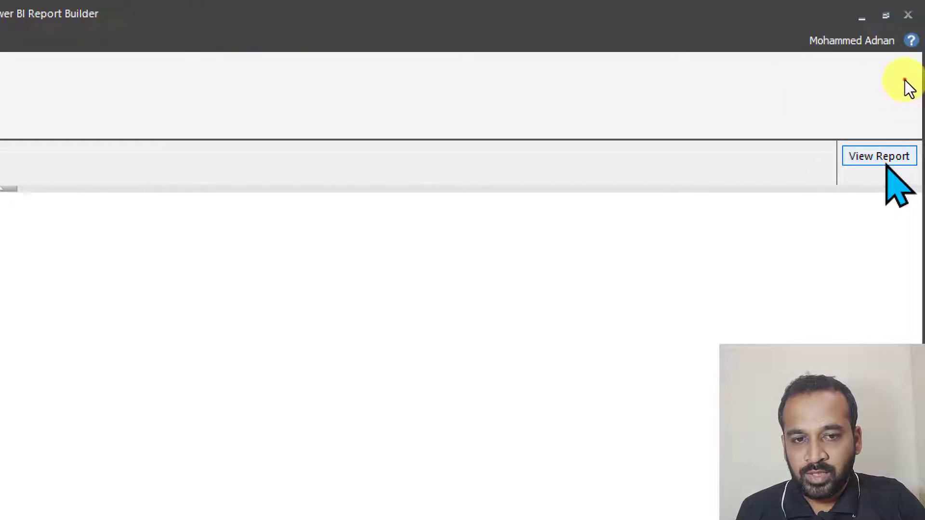
pyautogui.click(881, 155)
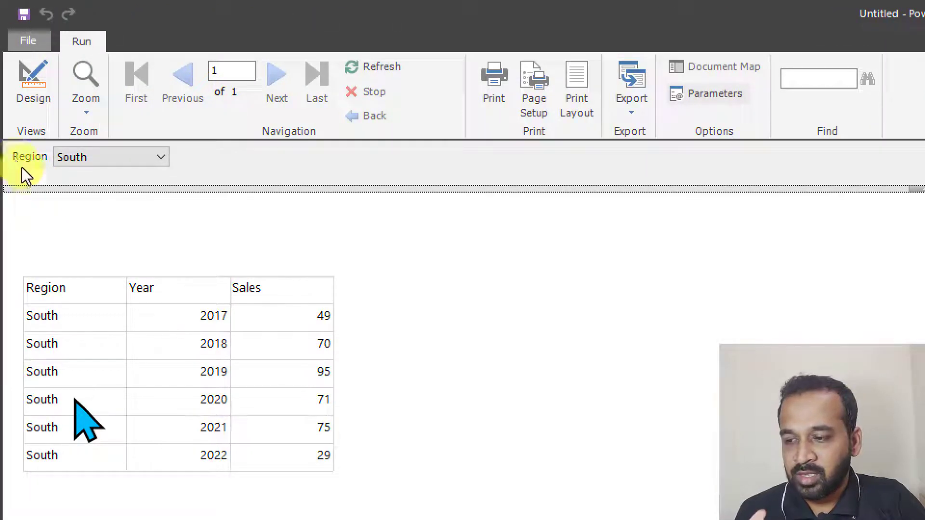
# - Re-render the preview with Region switched to North
pyautogui.click(84, 159)
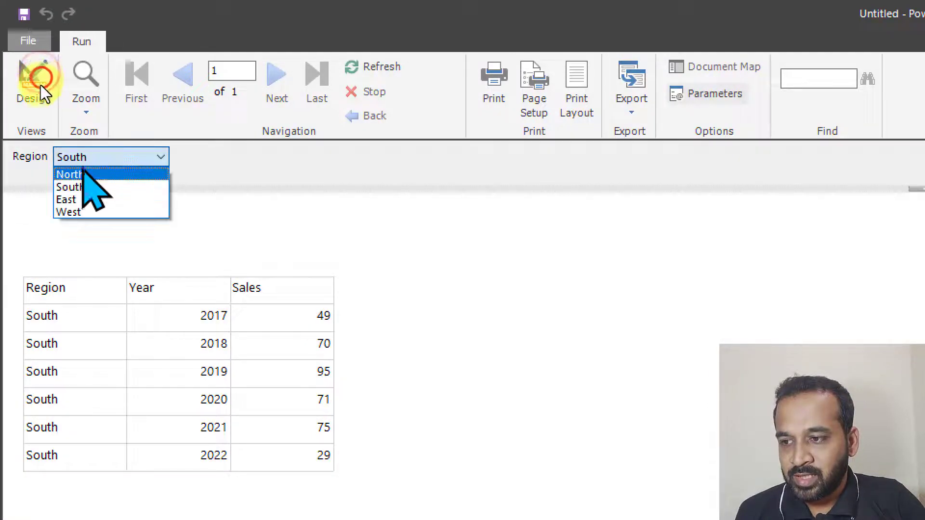
pyautogui.click(83, 173)
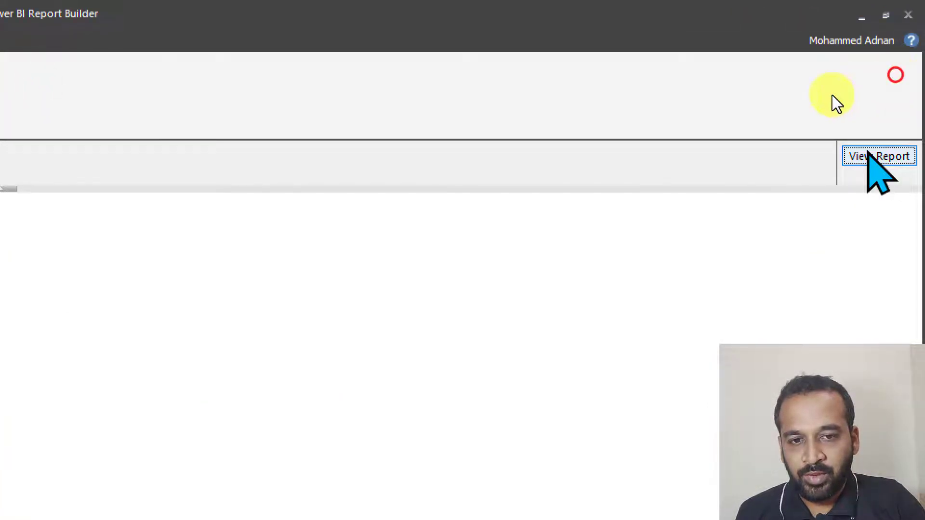
pyautogui.click(877, 157)
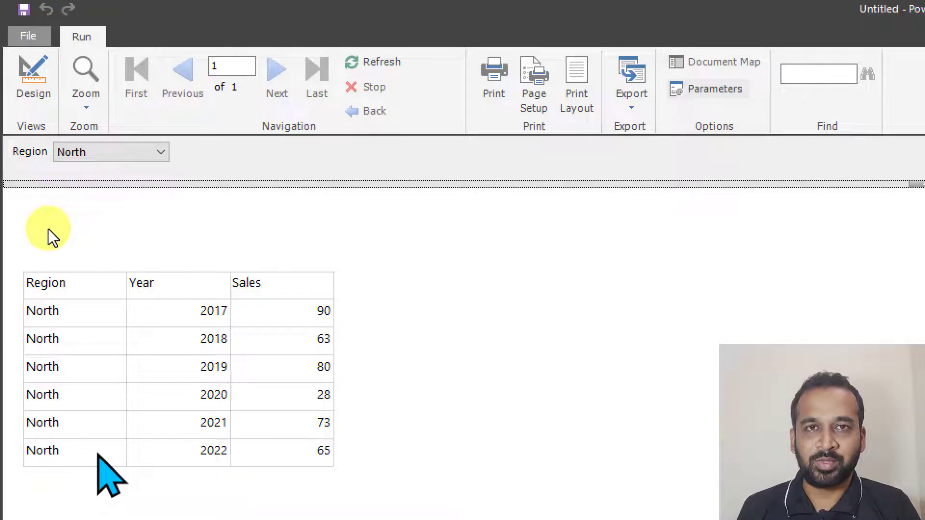
pyautogui.press('alt')
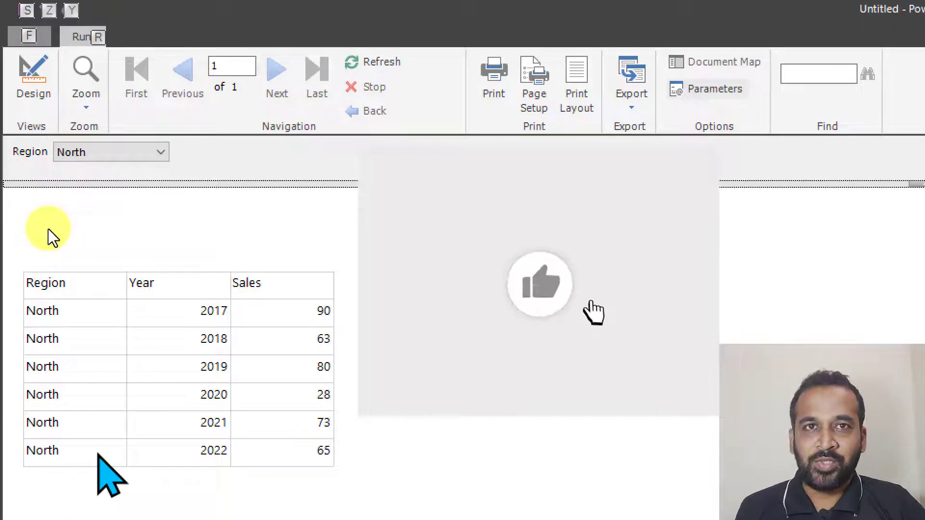